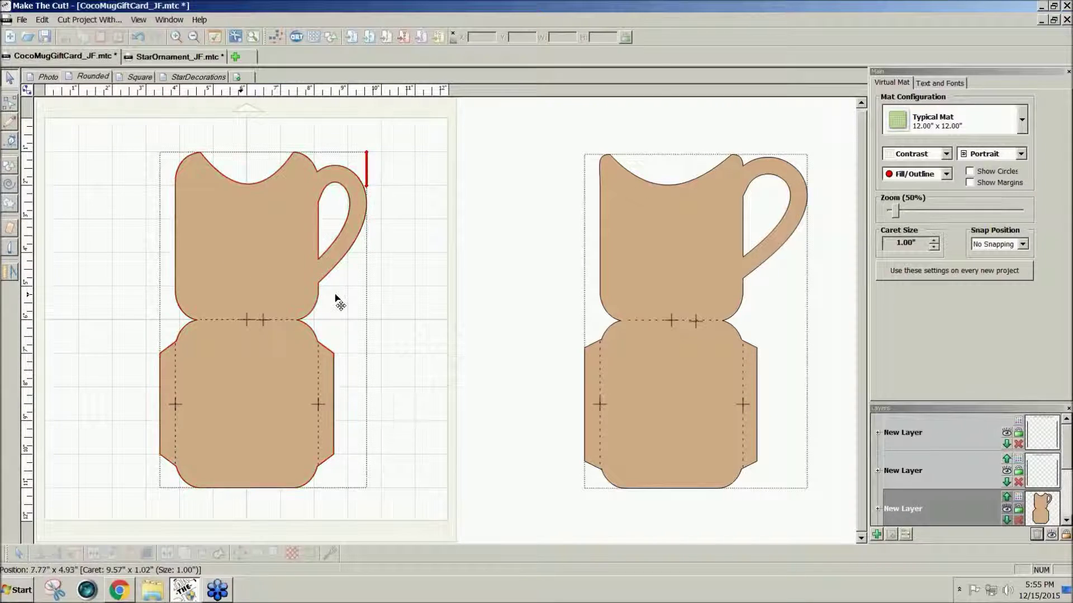
On the StarDecorations page, pull the dotted, inner and small stars apart from the orange Joy.
click(202, 78)
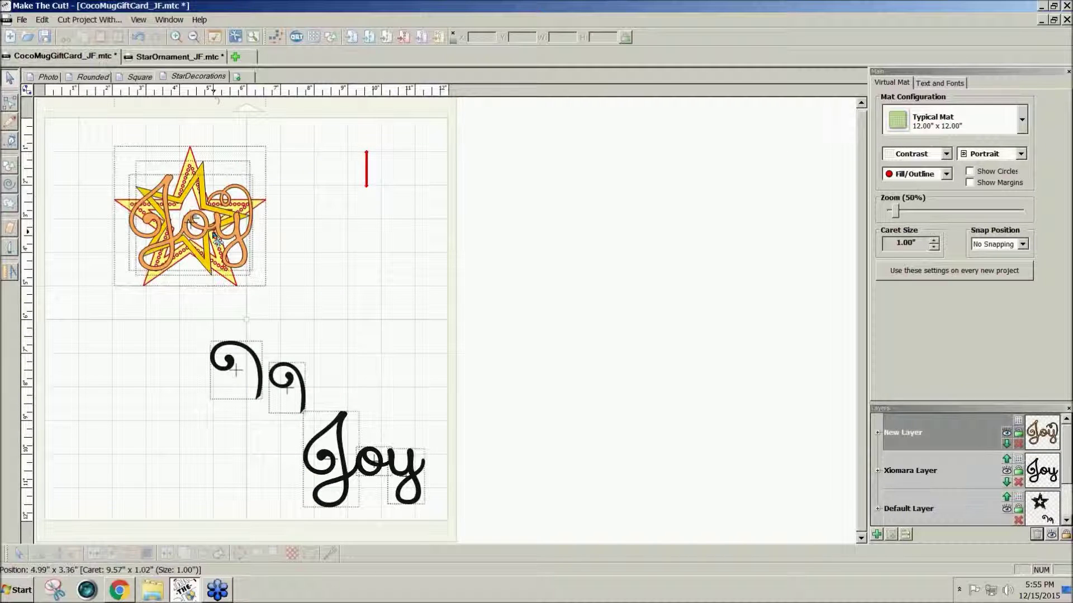
drag(217, 240, 396, 235)
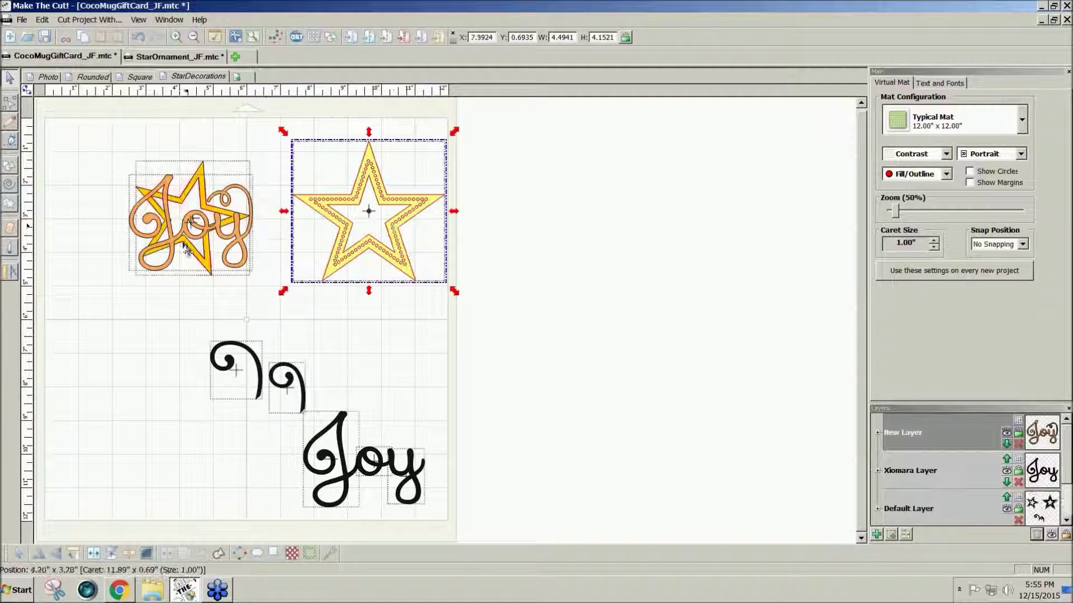
drag(187, 251, 110, 366)
click(231, 256)
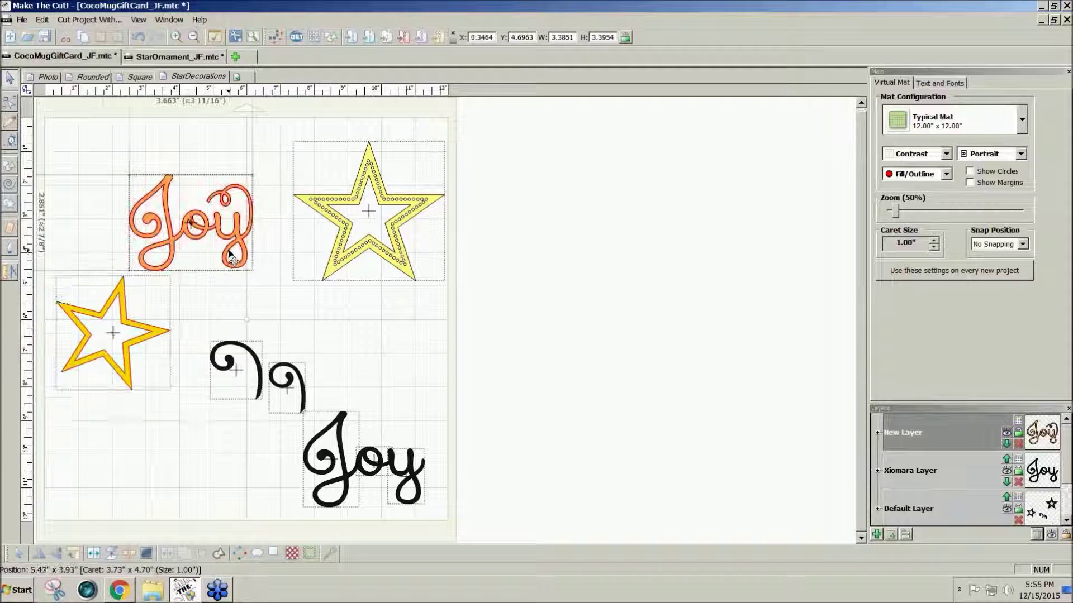
drag(230, 256, 195, 239)
drag(154, 335, 195, 320)
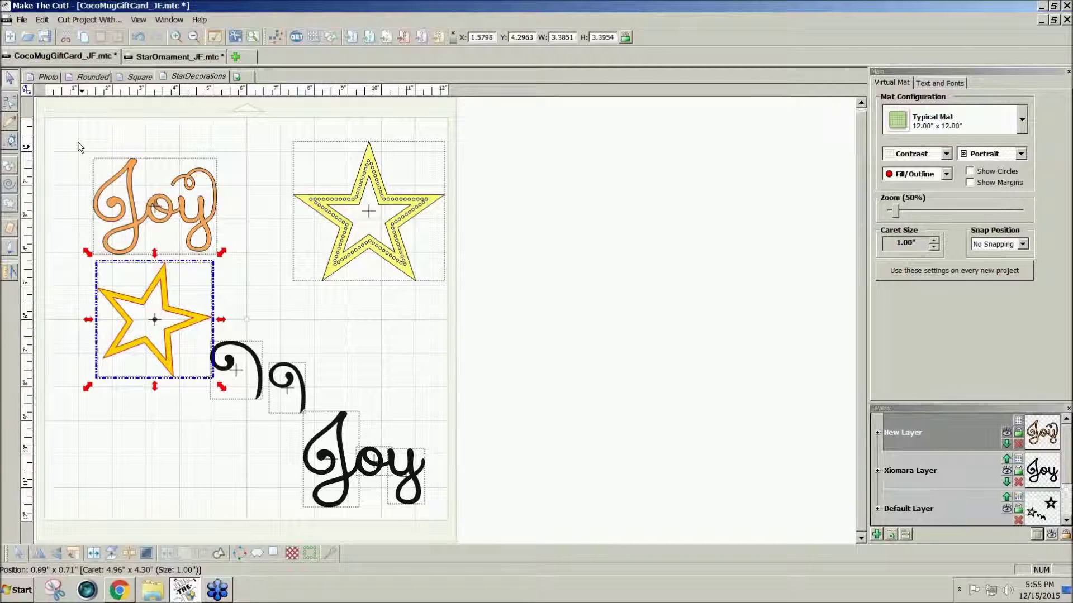
Select all shapes to clear them off the mat, show the installed fonts, and switch to the browser.
drag(64, 116, 721, 476)
click(166, 321)
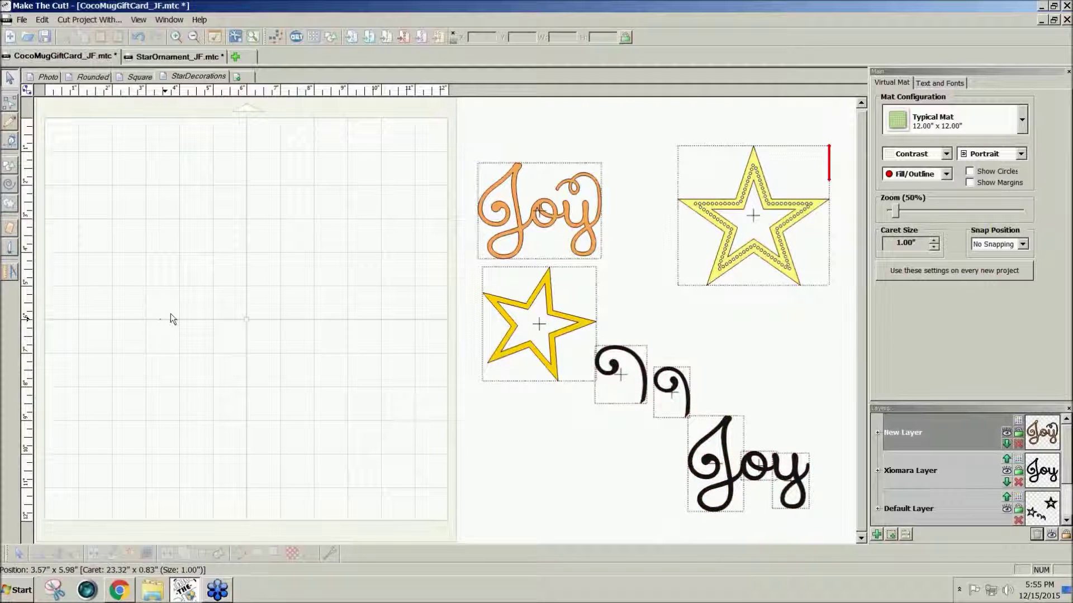
click(953, 83)
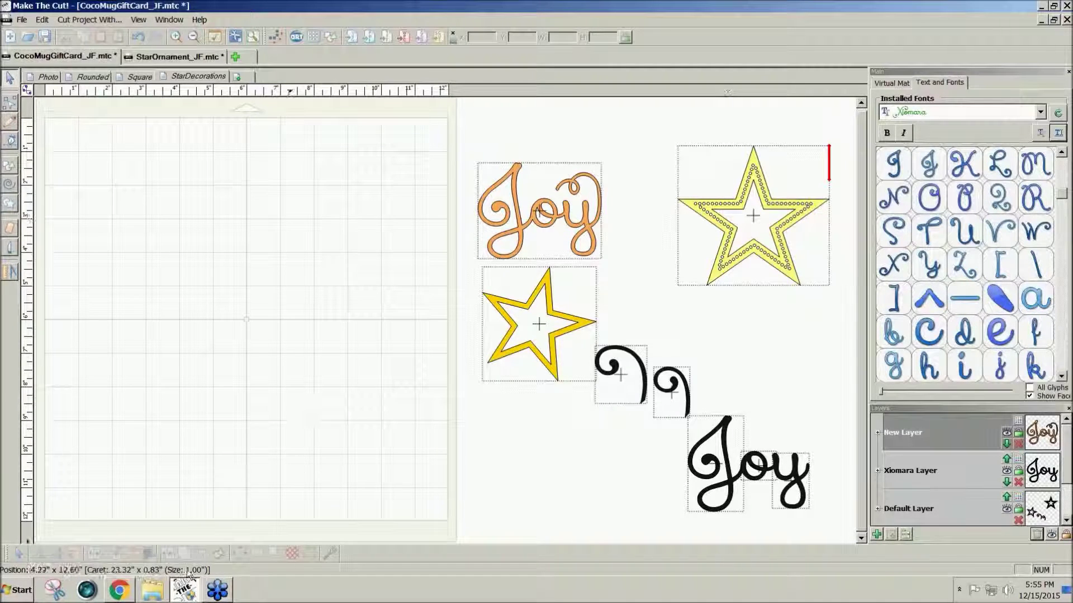
click(122, 594)
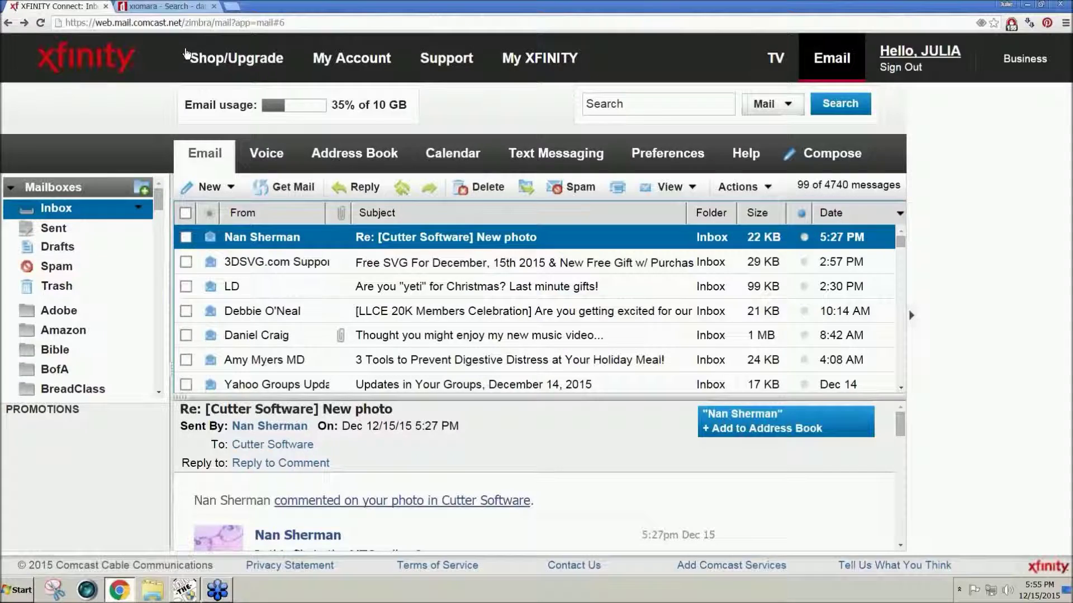
Scroll dafont's xiomara search results to the single Xiomara preview, then return to Make The Cut!
click(186, 7)
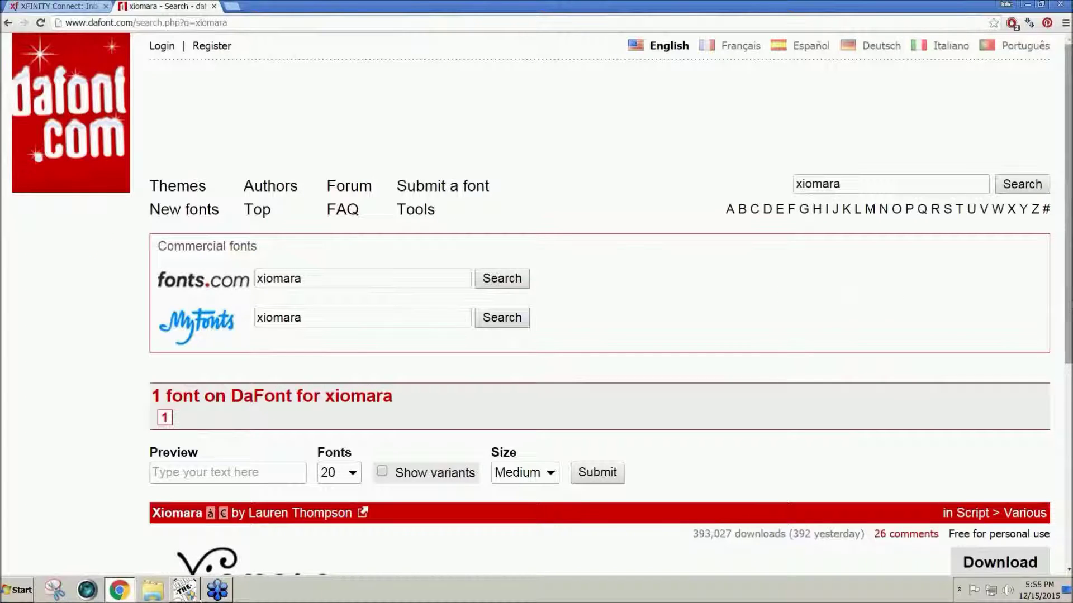
drag(1065, 306, 1065, 414)
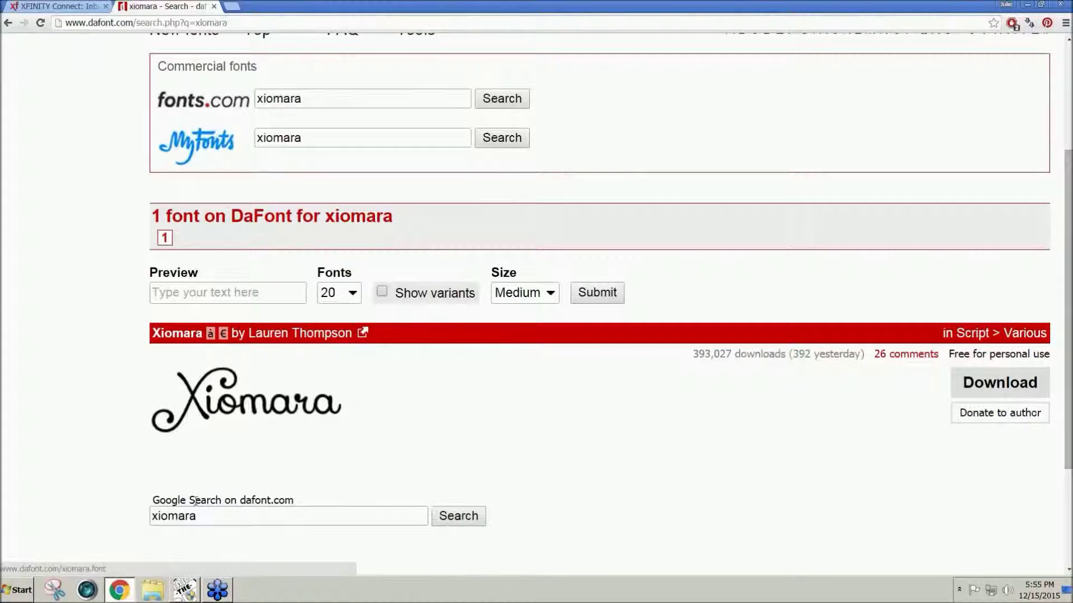
mouse_move(217, 594)
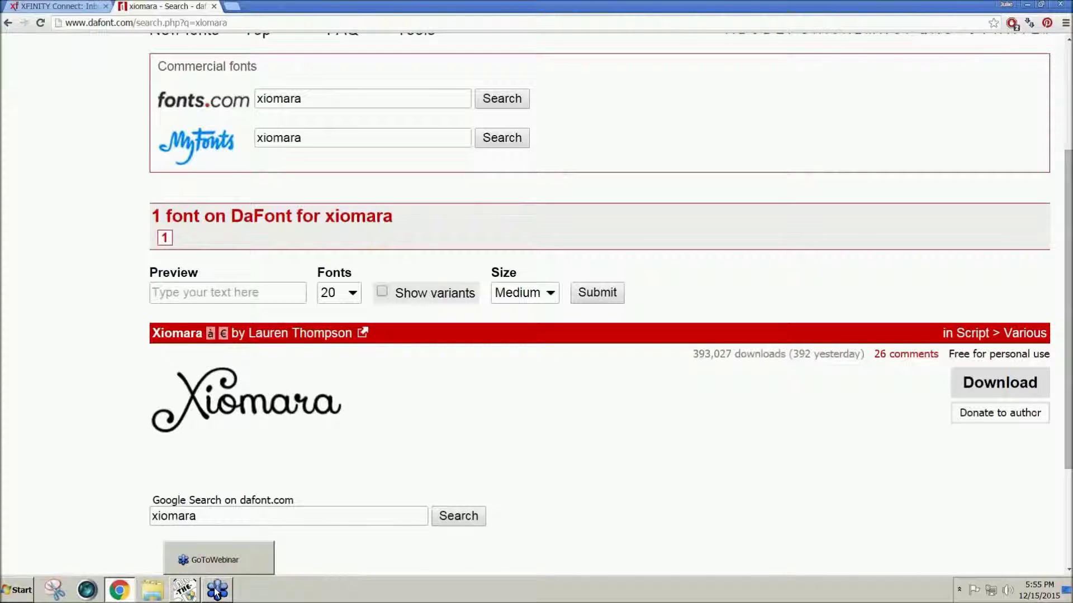
click(185, 590)
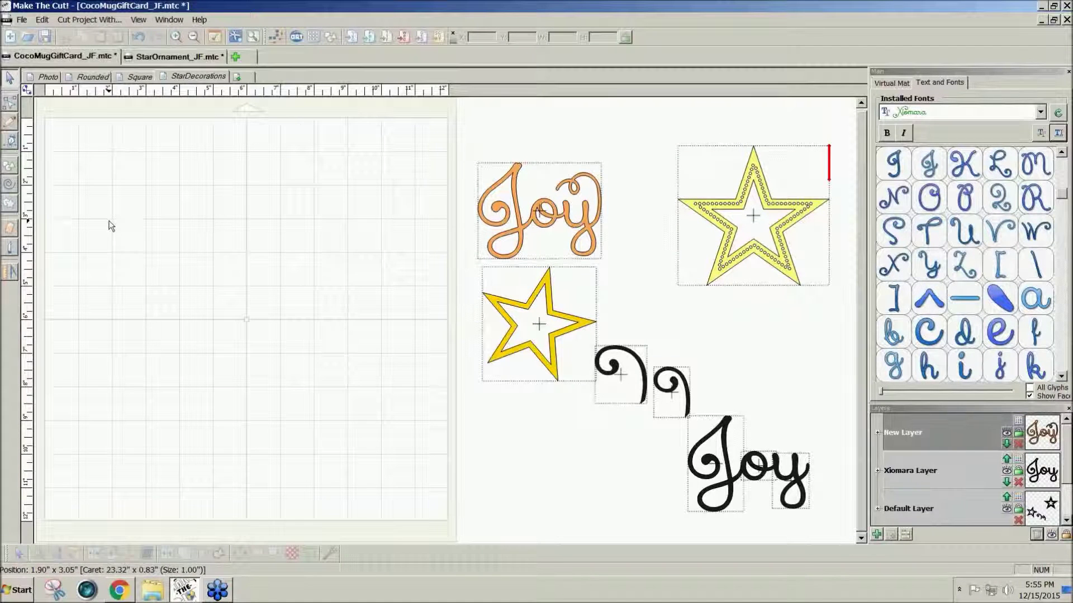
Abandon a first text-group attempt and set the text start point at the mat's top-left.
click(1054, 135)
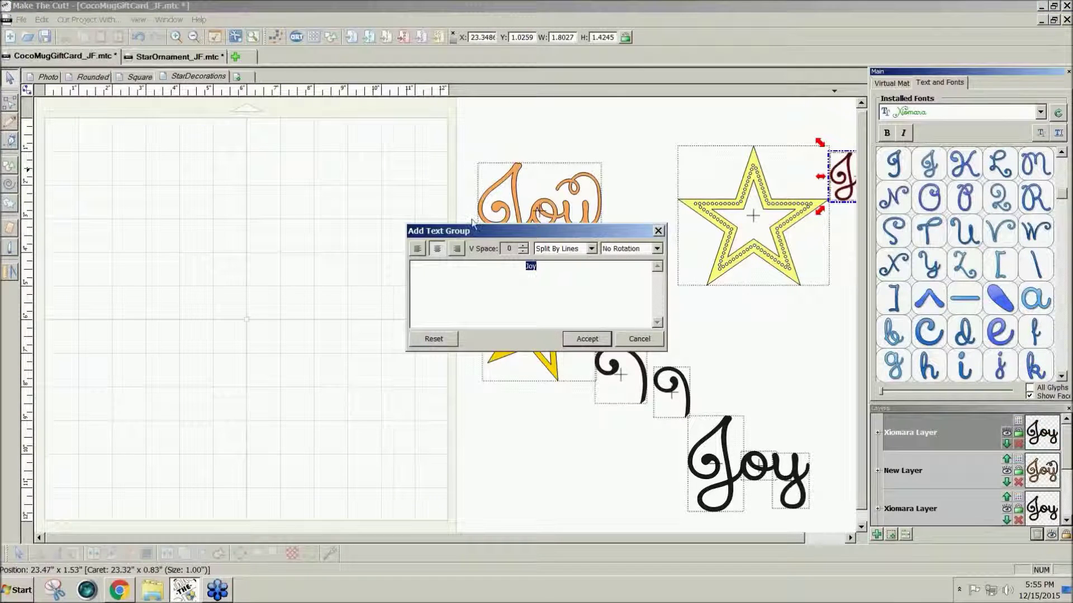
drag(508, 229, 357, 228)
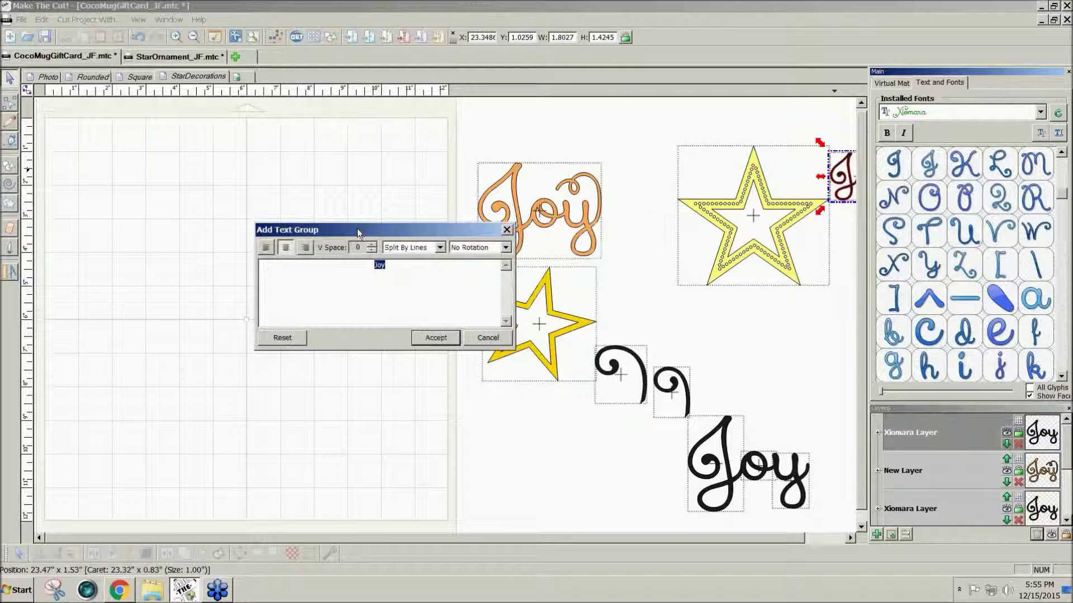
click(487, 337)
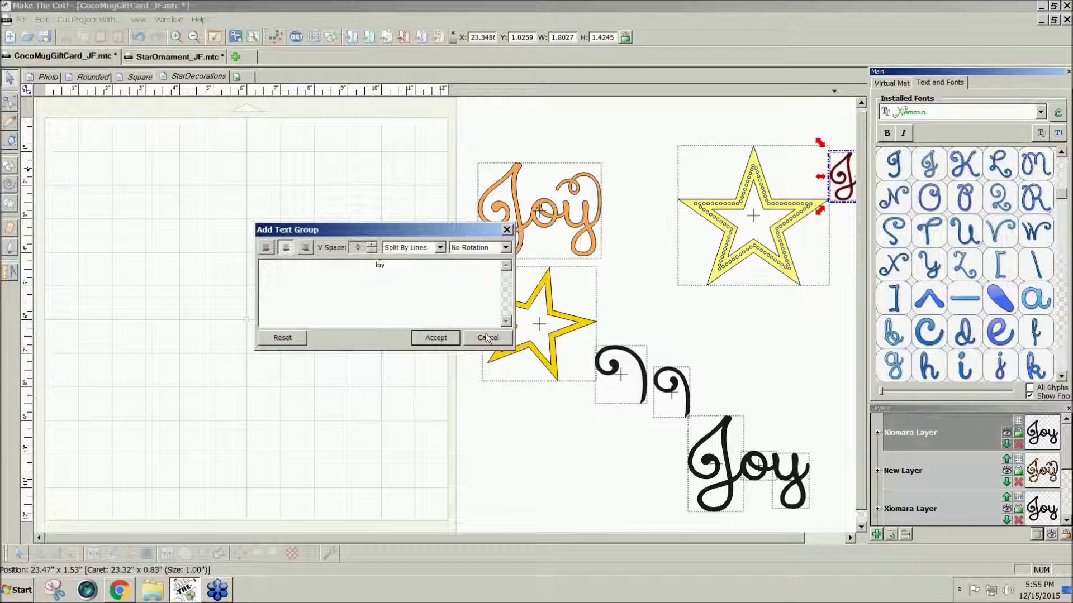
click(63, 135)
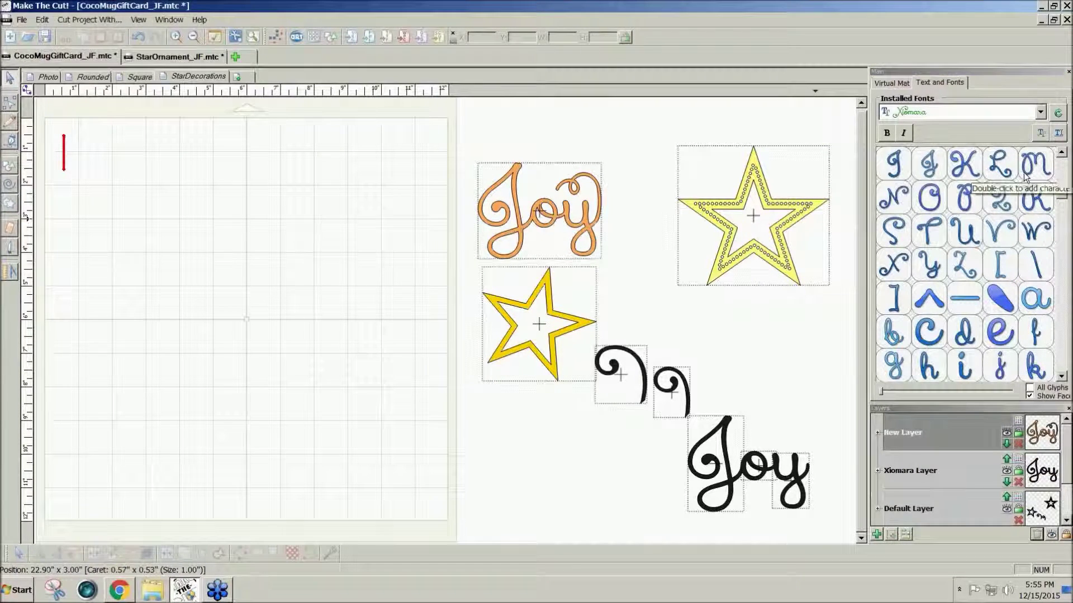
Add 'Joy' in Xiomara split by glyphs, then start enlarging the lettering.
click(1058, 132)
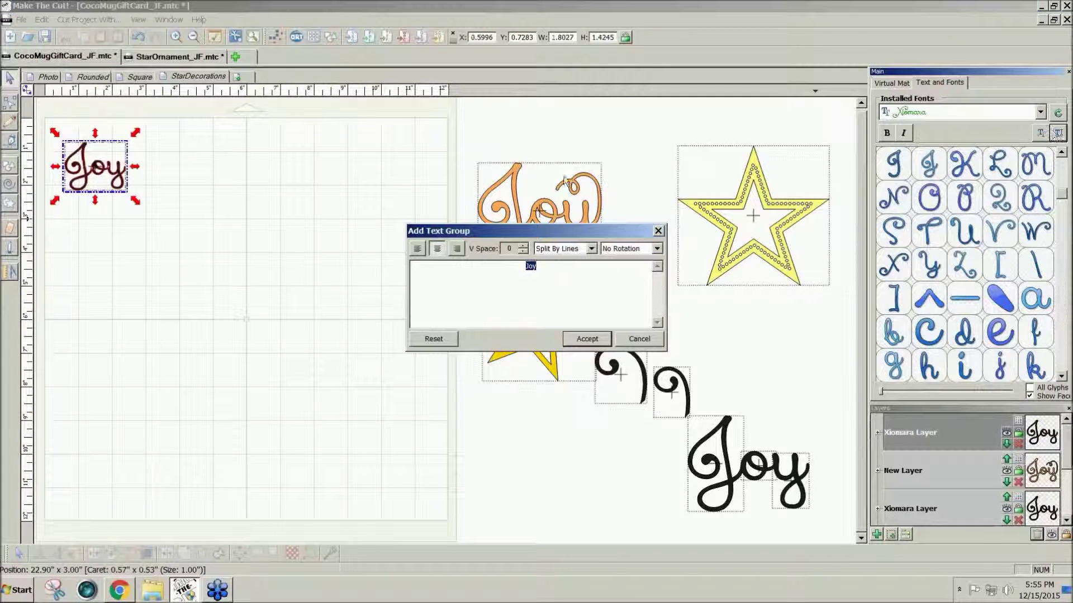
drag(565, 231, 309, 252)
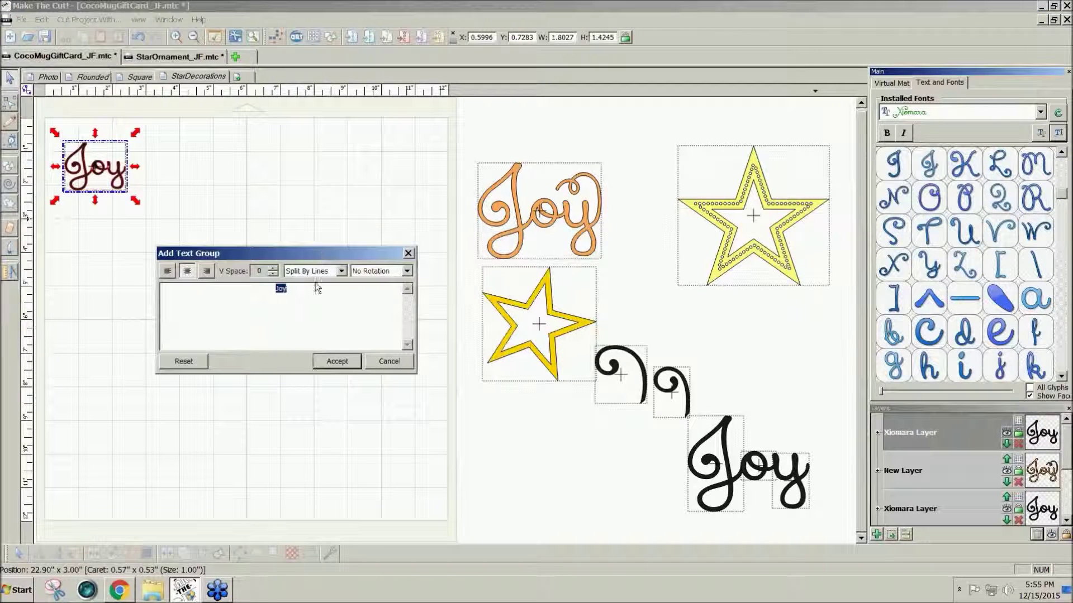
click(340, 271)
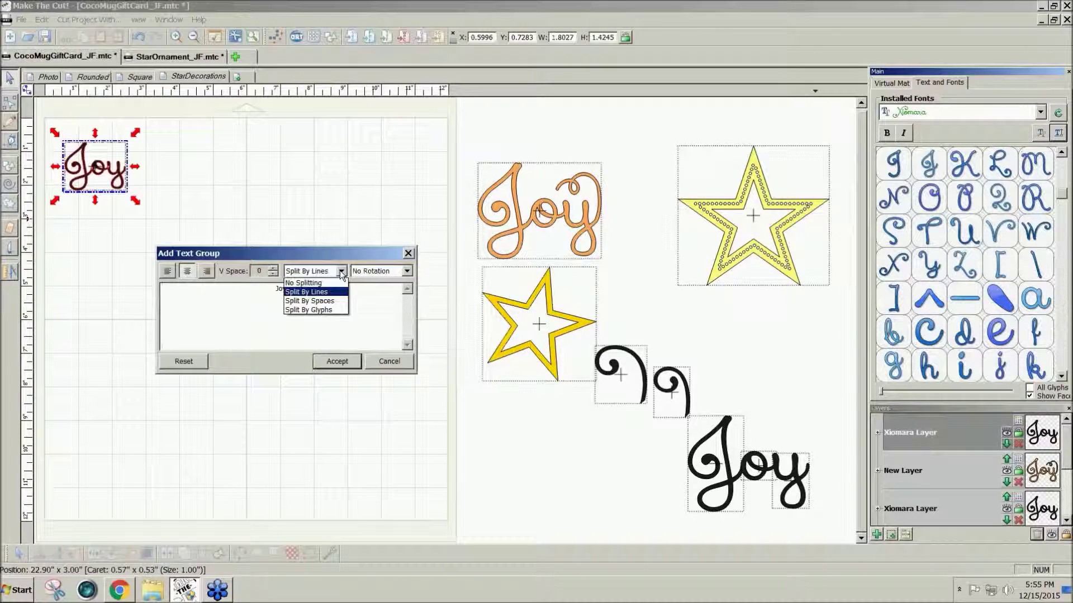
click(320, 310)
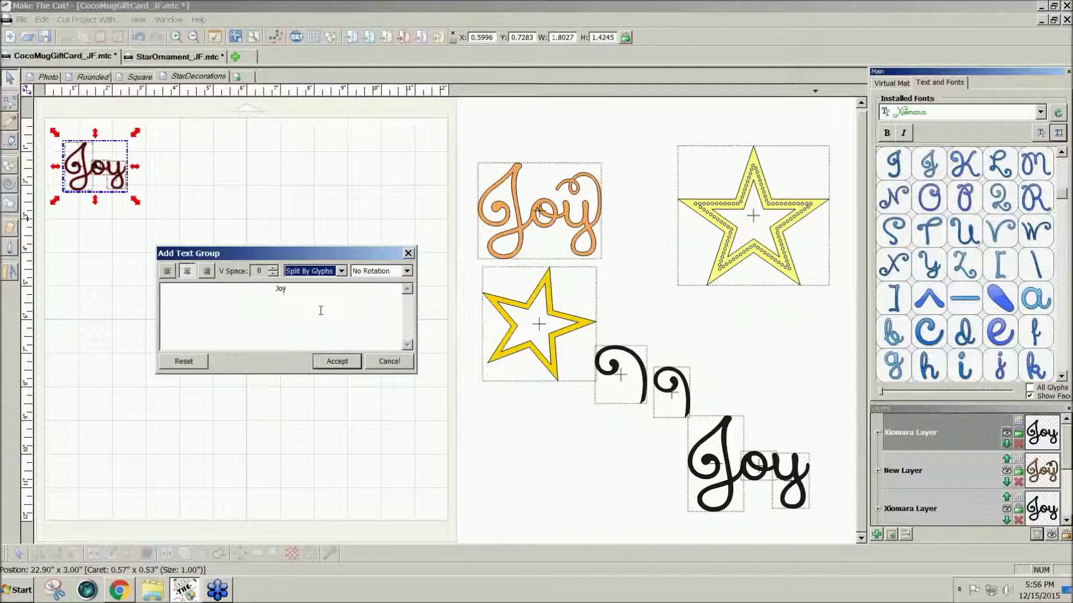
click(337, 361)
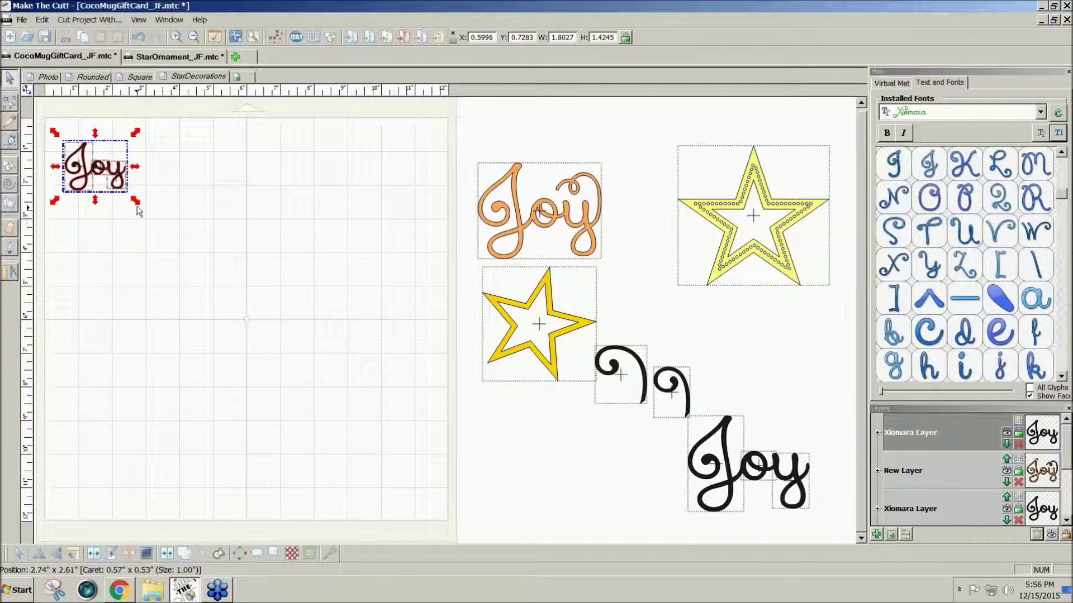
drag(138, 206, 205, 260)
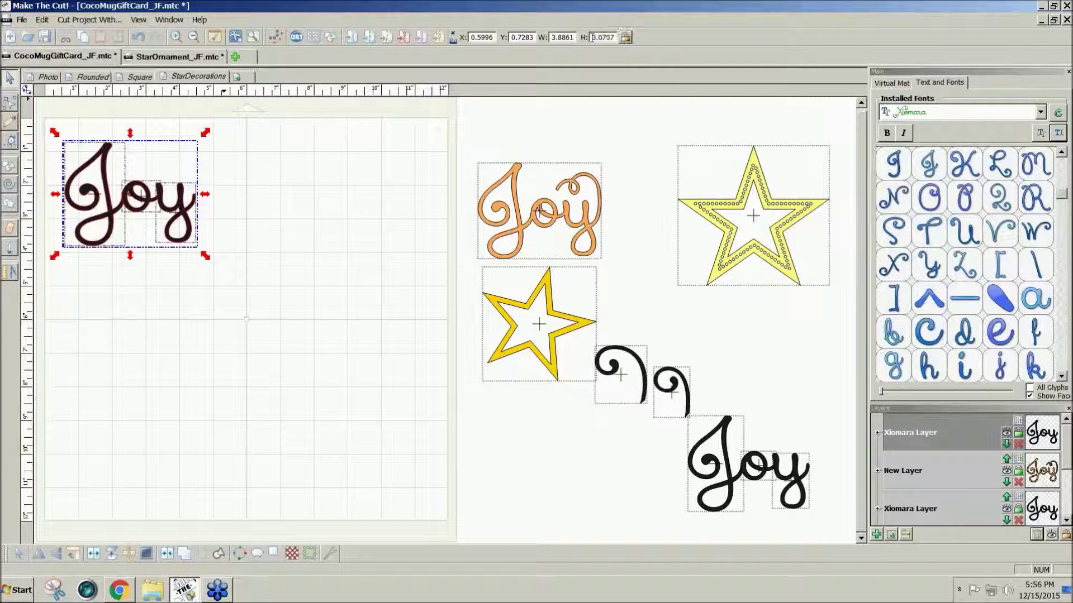
Size the Joy lettering to width 3.8861 and height 3.0707, then select it whole.
double_click(599, 37)
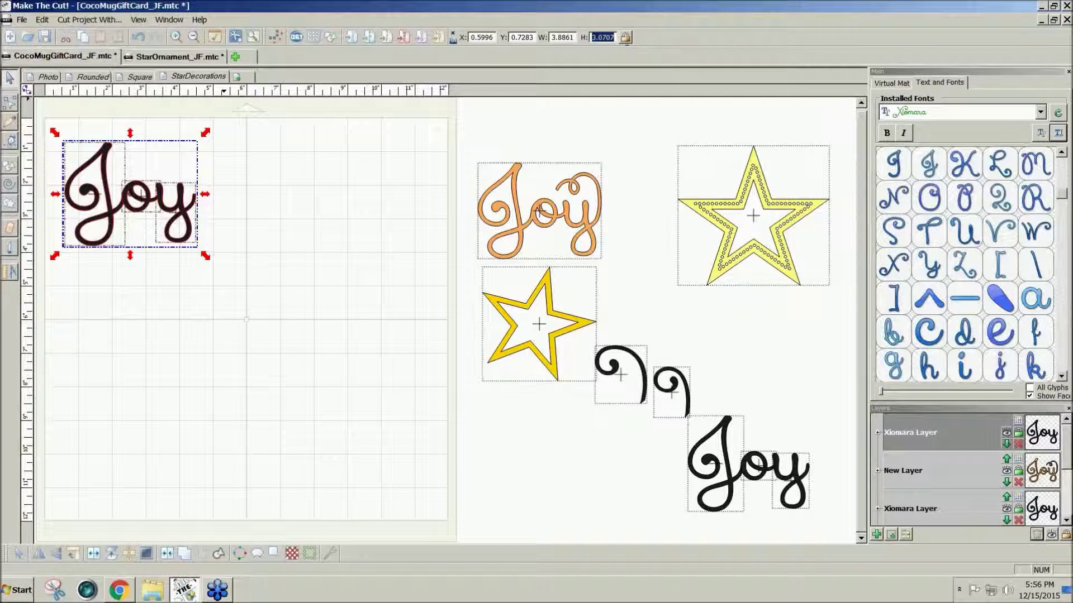
double_click(575, 37)
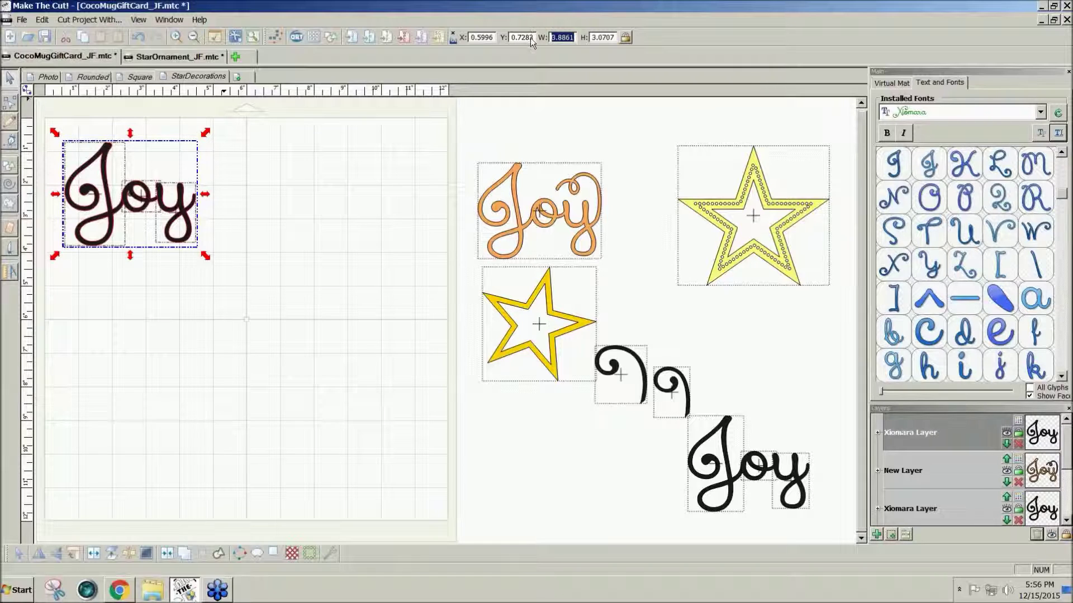
double_click(187, 224)
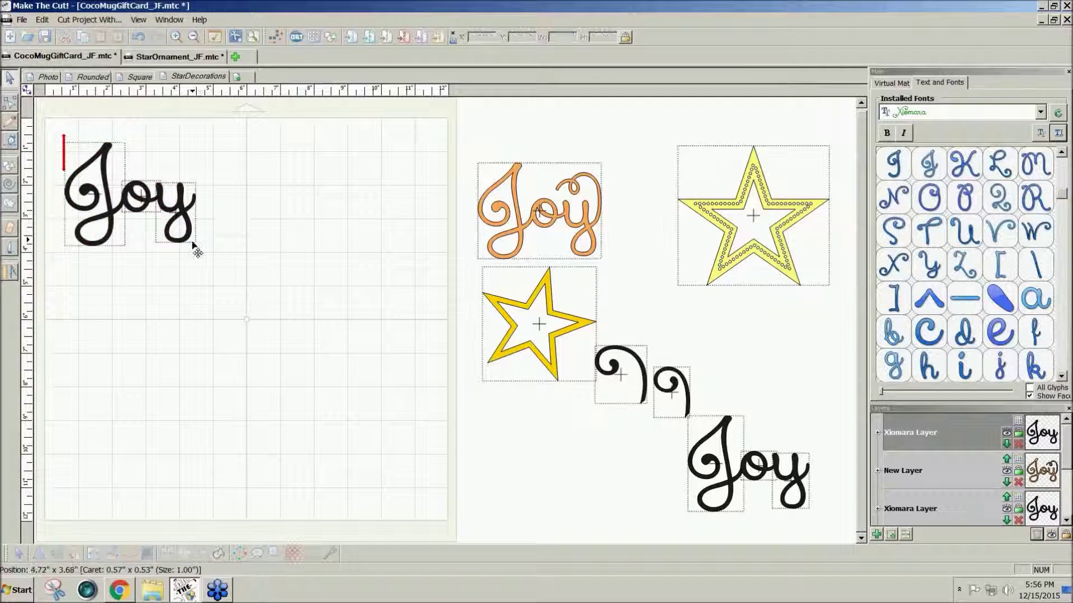
drag(226, 267, 35, 127)
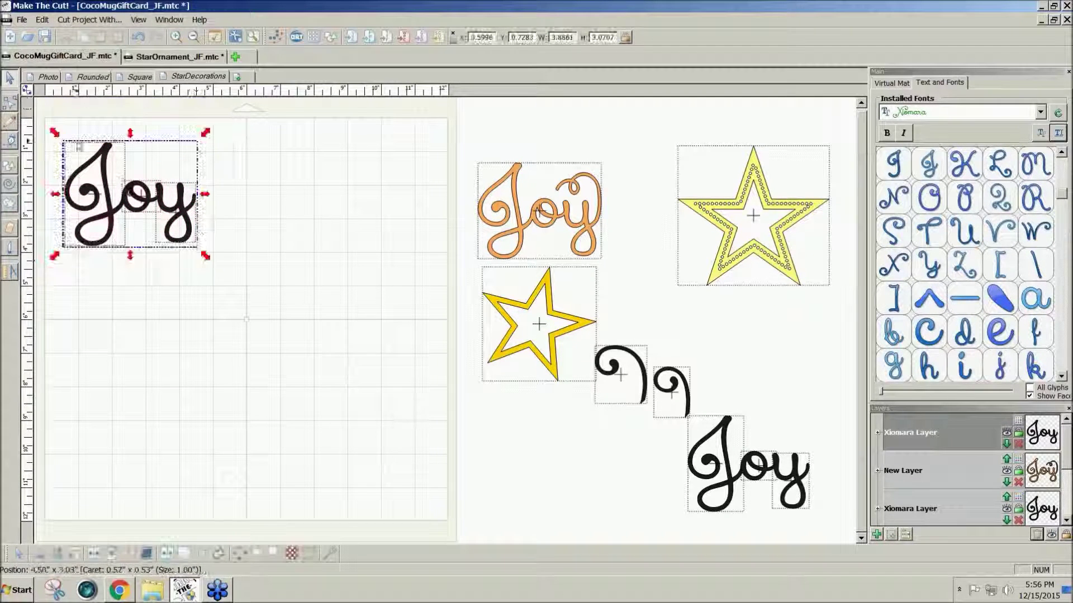
Nudge the Xiomara Joy slightly down and right, then deselect by clicking empty mat space.
drag(180, 225, 201, 262)
double_click(200, 261)
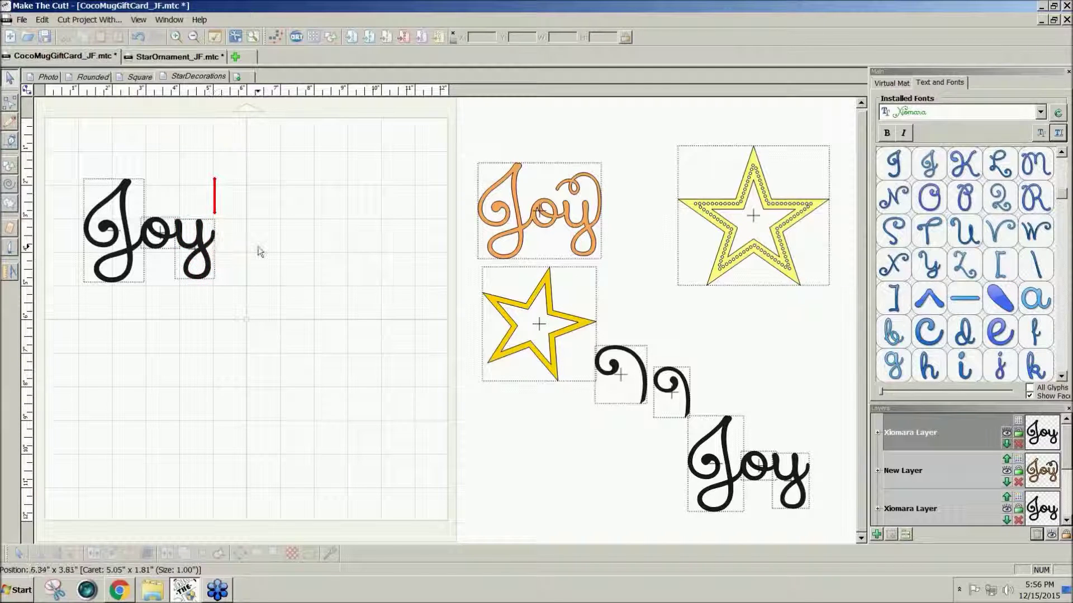
click(188, 465)
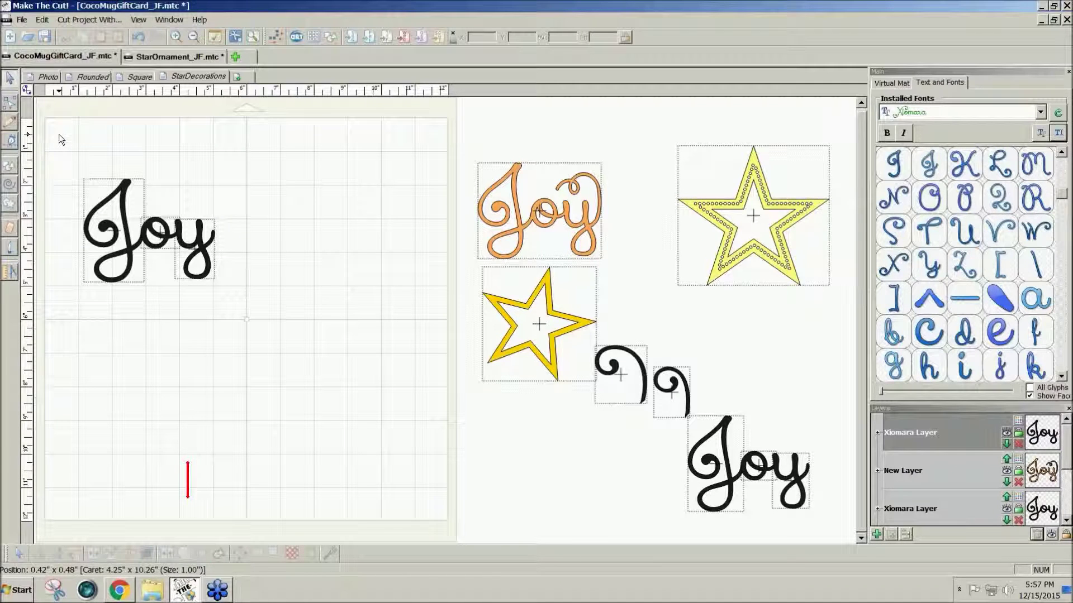
Freehand-draw a looped curly swirl beside Joy, undoing four unsatisfactory attempts along the way.
click(8, 129)
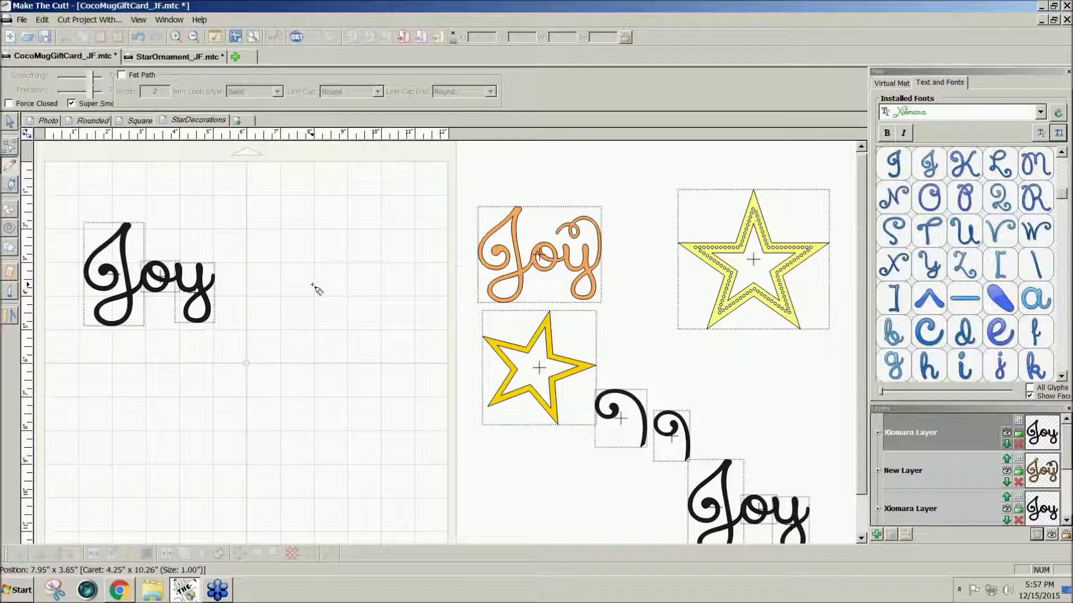
mouse_move(312, 285)
mouse_down()
mouse_move(315, 245)
mouse_move(281, 209)
mouse_move(270, 219)
mouse_move(284, 236)
mouse_move(254, 230)
mouse_up()
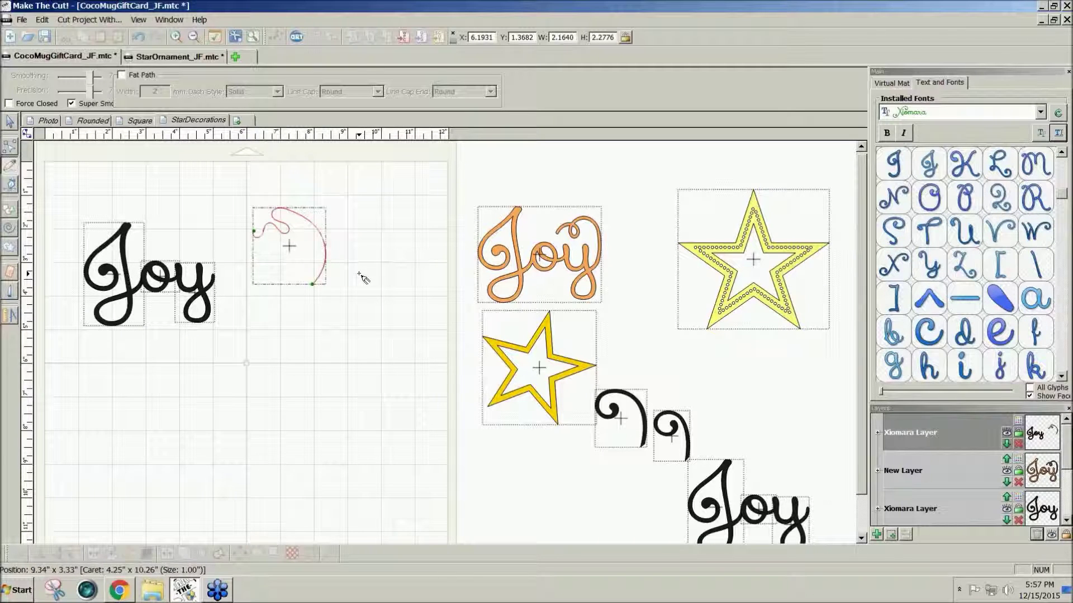
key(ctrl+z)
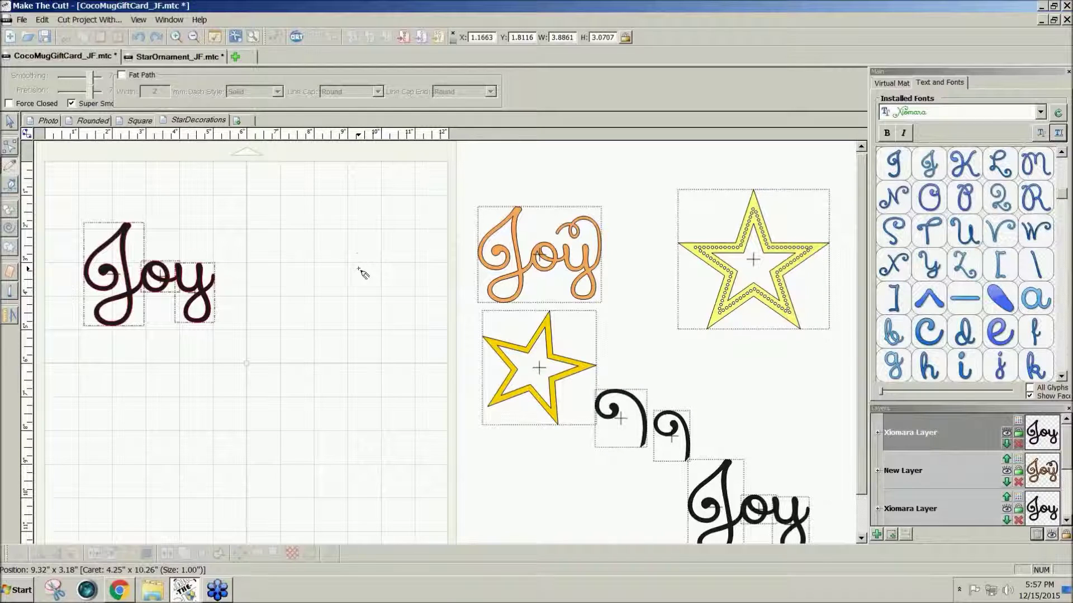
mouse_move(358, 269)
mouse_down()
mouse_move(311, 197)
mouse_move(314, 222)
mouse_move(291, 217)
mouse_move(289, 228)
mouse_up()
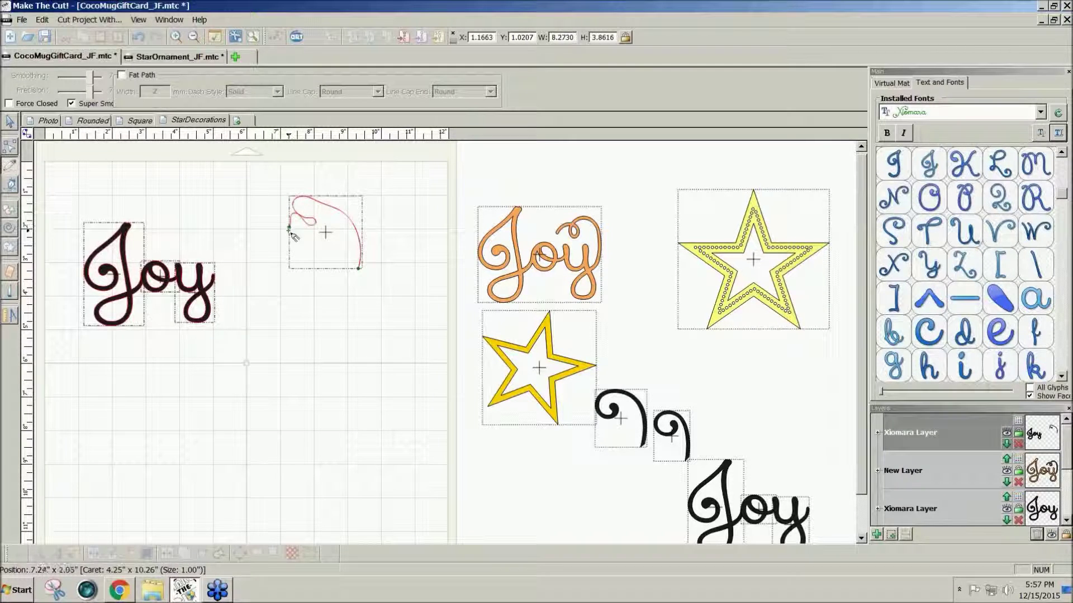
key(ctrl+z)
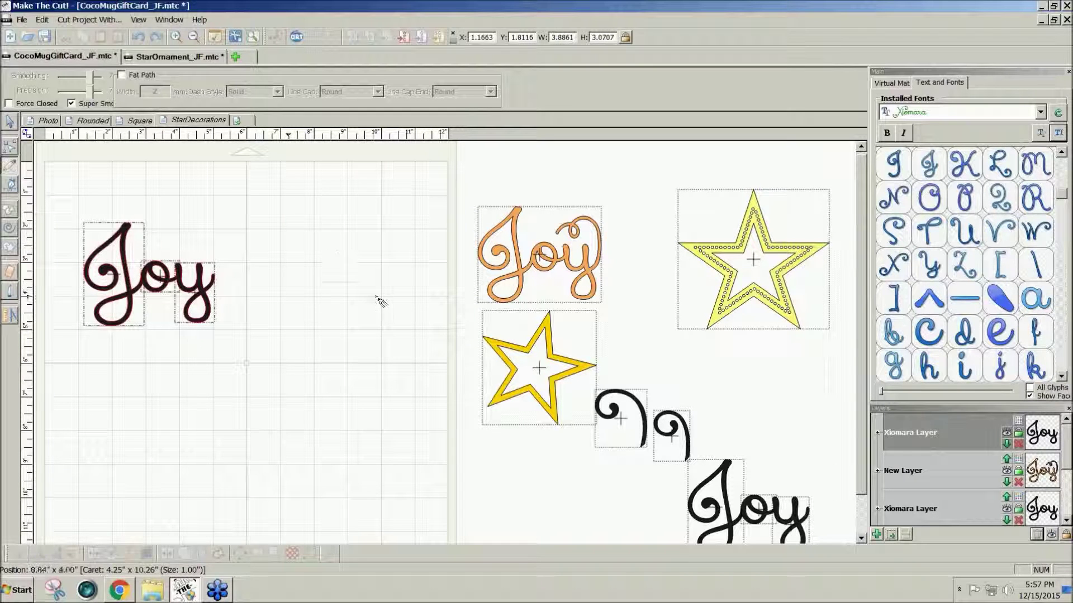
mouse_move(375, 295)
mouse_down()
mouse_move(375, 225)
mouse_move(337, 243)
mouse_up()
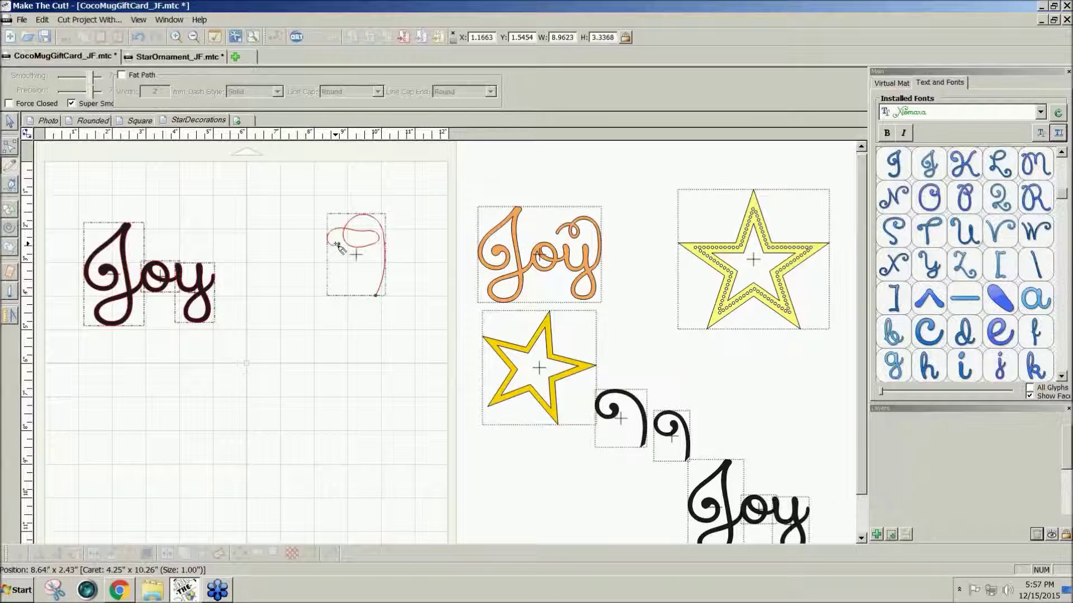
key(ctrl+z)
mouse_move(384, 290)
mouse_down()
mouse_move(366, 221)
mouse_move(352, 256)
mouse_move(330, 236)
mouse_up()
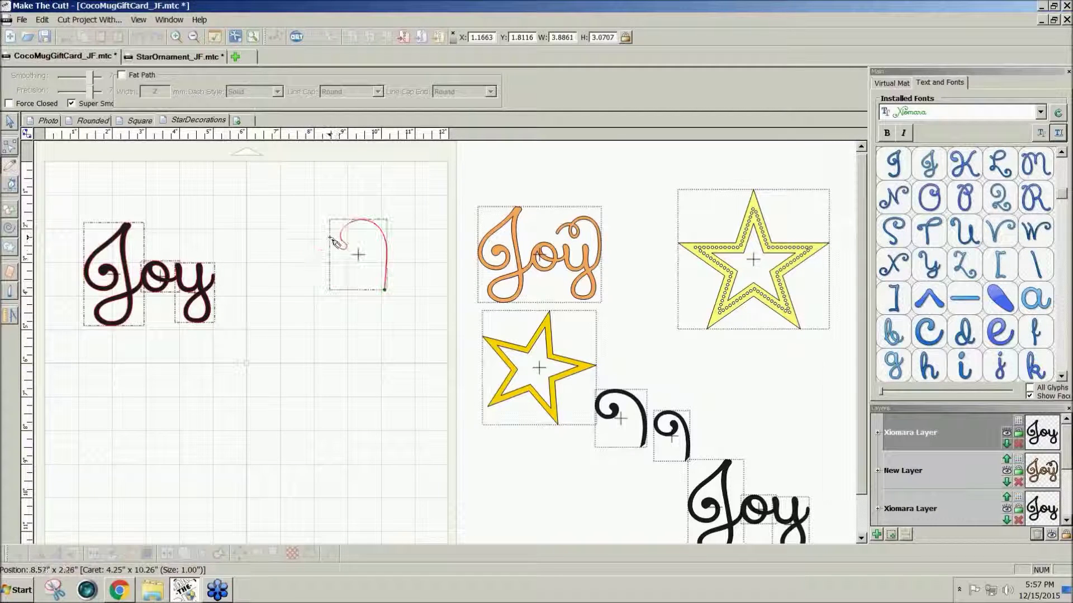
key(ctrl+z)
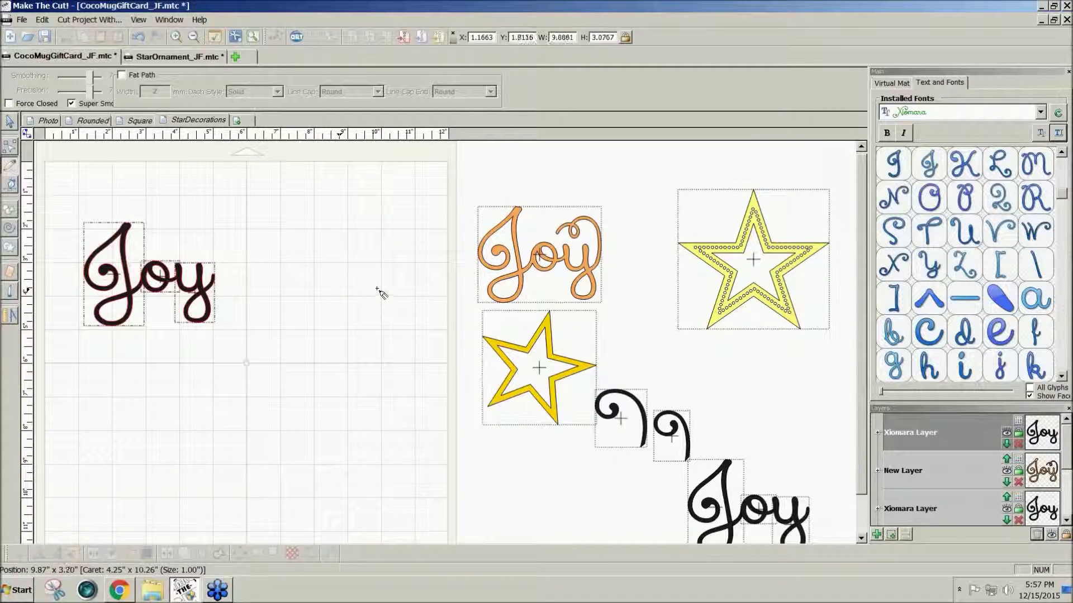
mouse_move(378, 289)
mouse_down()
mouse_move(378, 252)
mouse_move(337, 236)
mouse_move(350, 255)
mouse_move(323, 256)
mouse_up()
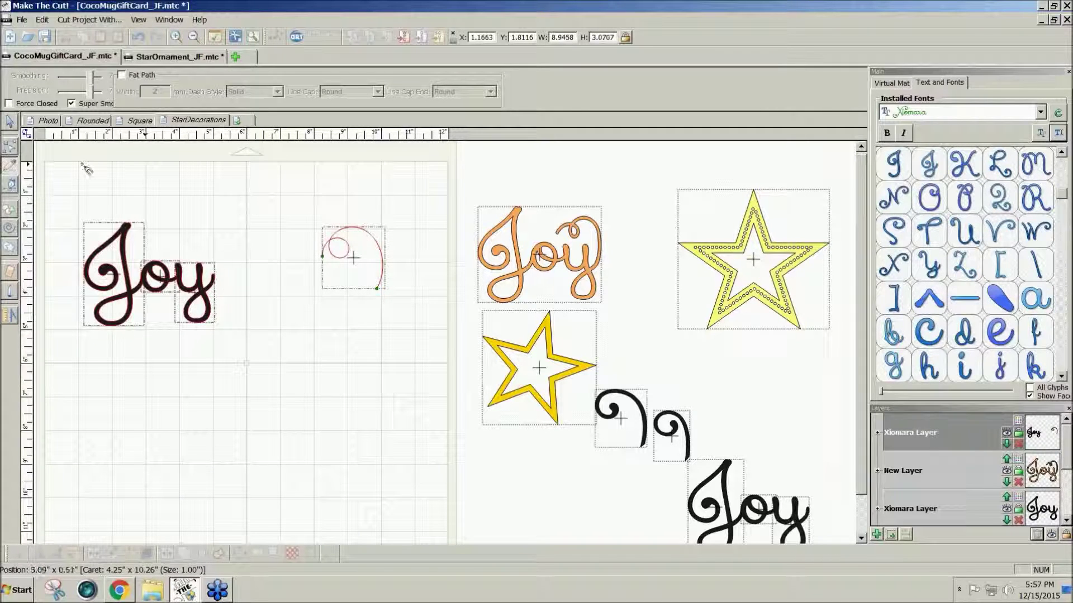
Edit the swirl's nodes so its long outer curve bows further to the right.
click(12, 151)
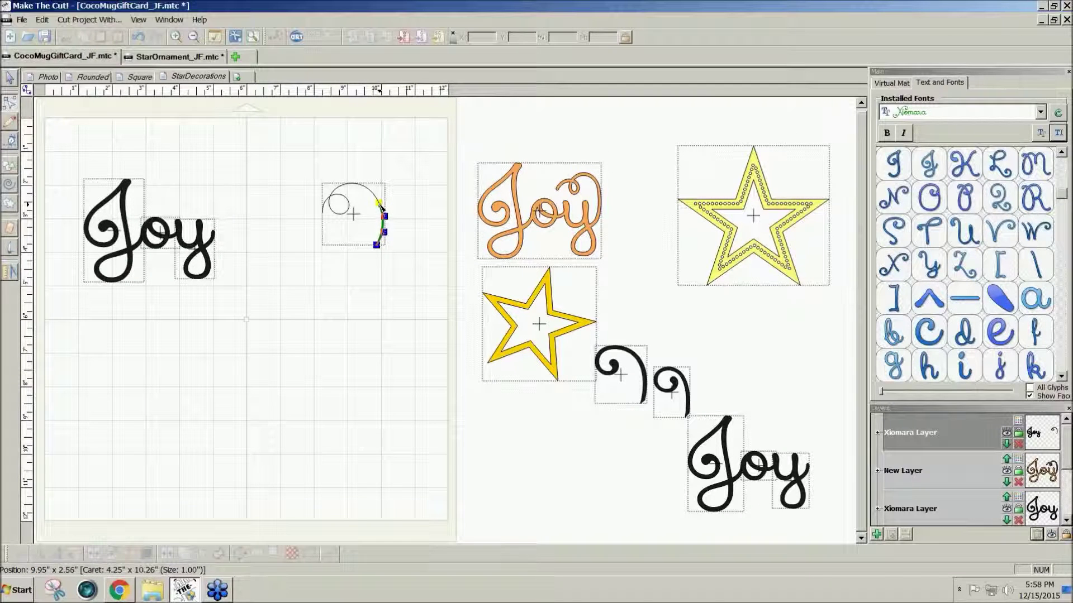
right_click(380, 205)
click(419, 240)
drag(382, 213, 378, 215)
click(10, 78)
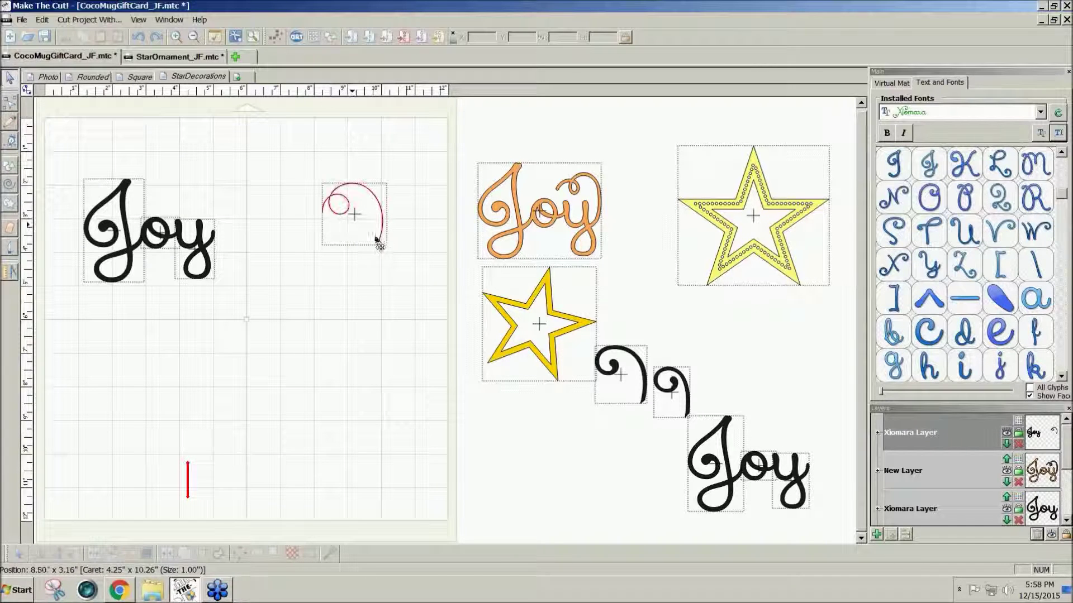
Move the swirl onto Joy and rotate it to sit above the o and y.
drag(382, 240, 219, 229)
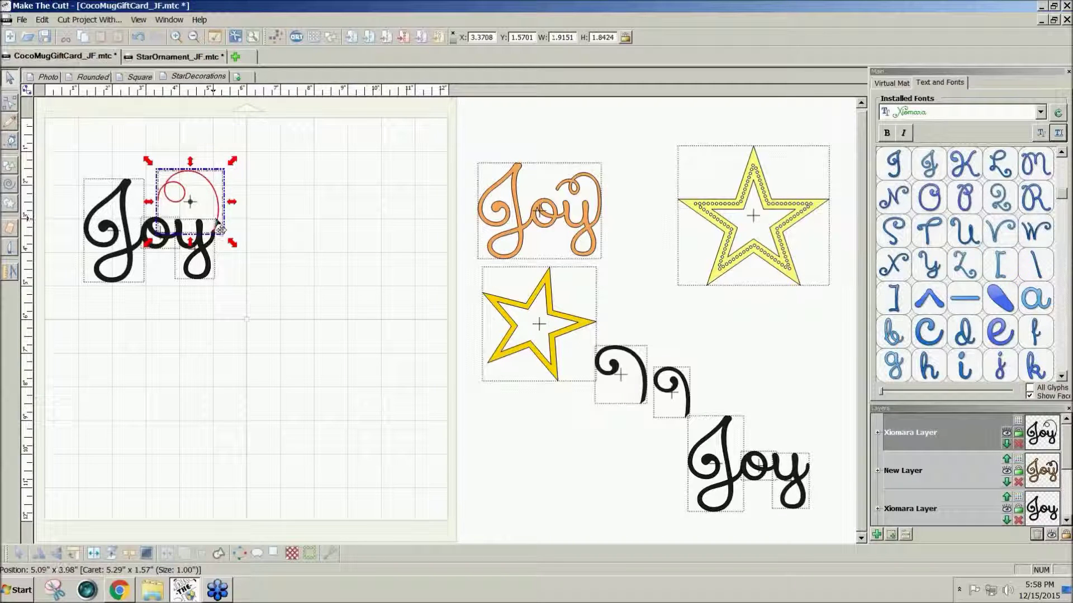
click(218, 225)
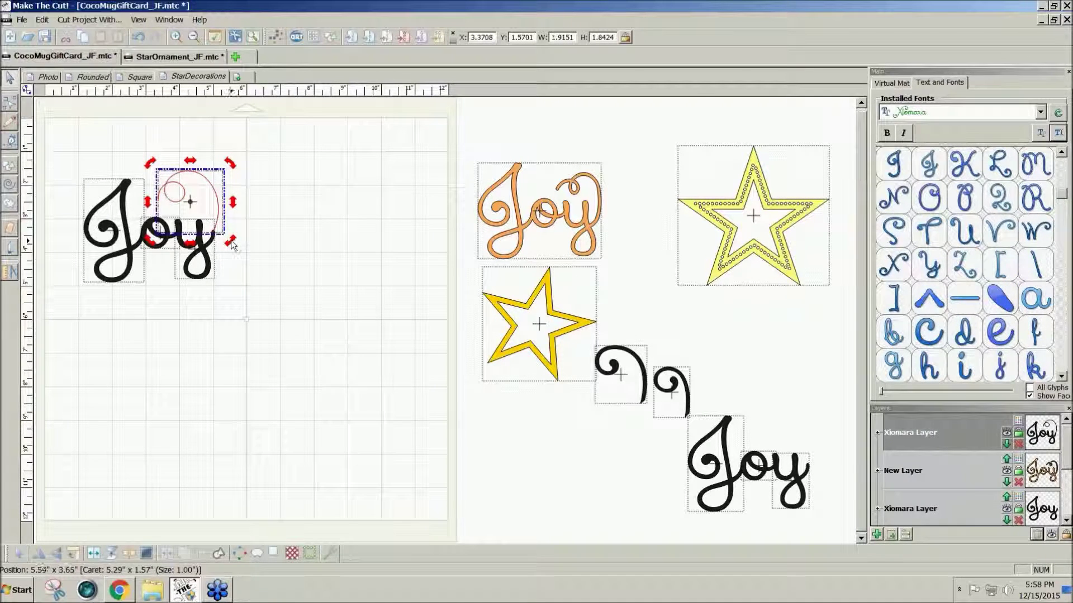
drag(232, 243, 219, 236)
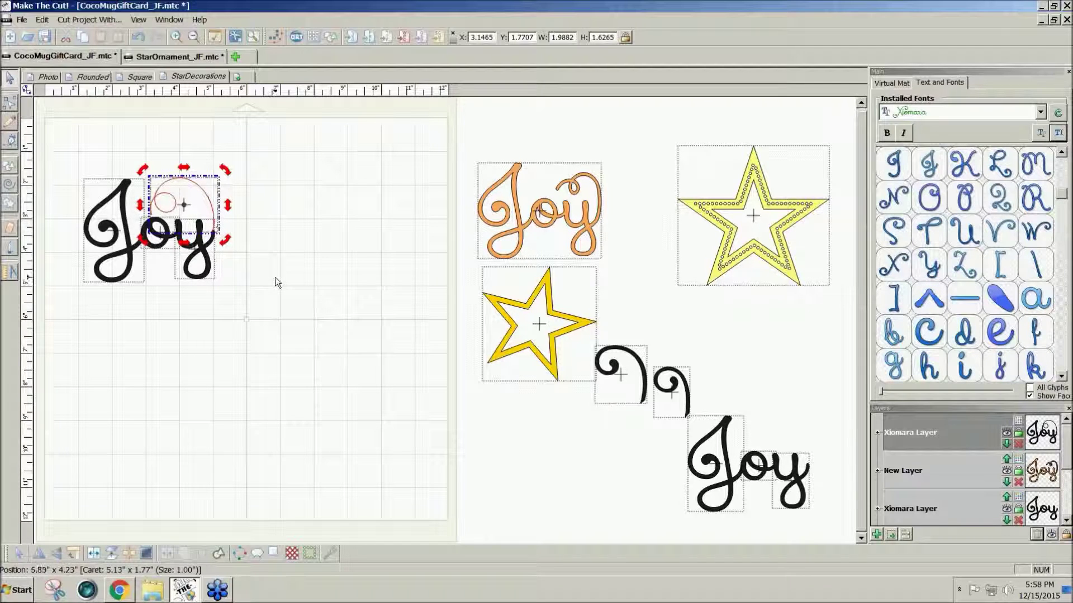
click(272, 554)
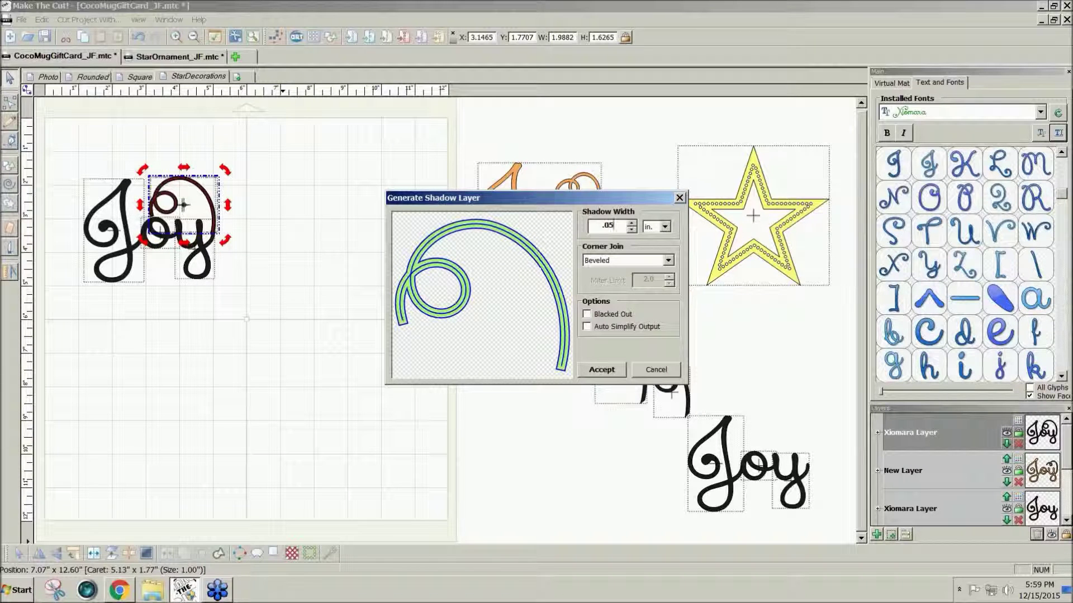
Generate the swirl's 0.05 in shadow outline with Rounded corner joins, then deselect.
click(667, 261)
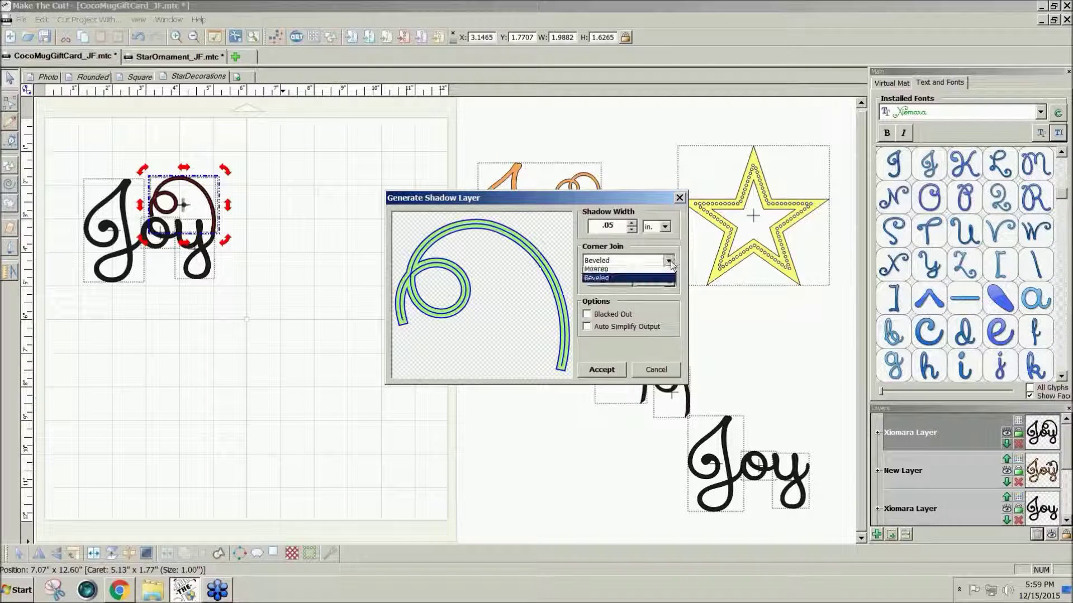
click(618, 272)
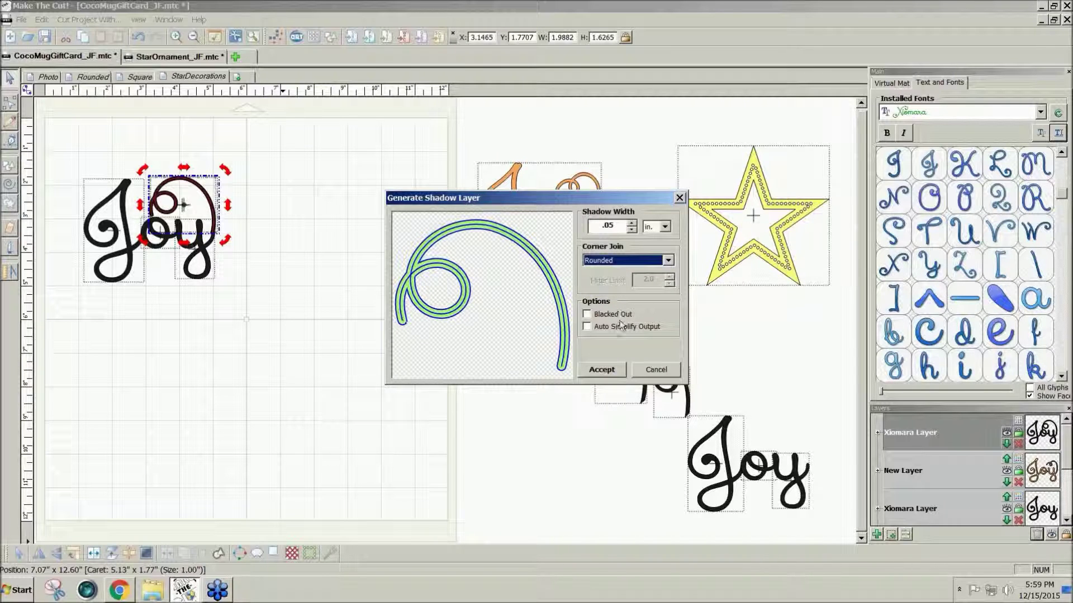
click(600, 370)
click(317, 246)
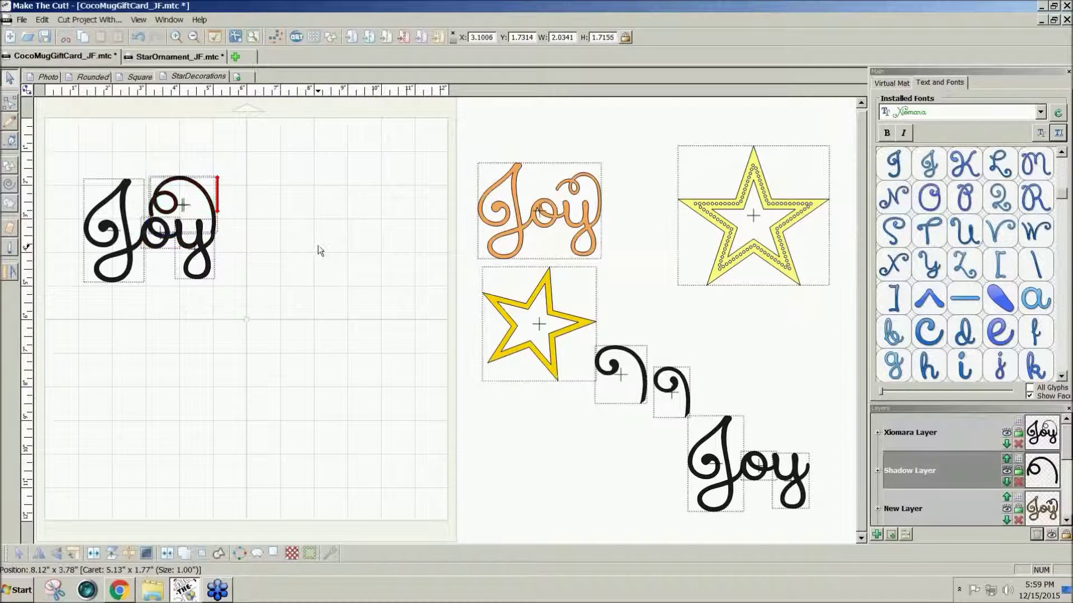
Move the thin swirl aside, nudge the y right, and zoom to the thick swirl over o and y.
drag(222, 227, 431, 241)
click(214, 226)
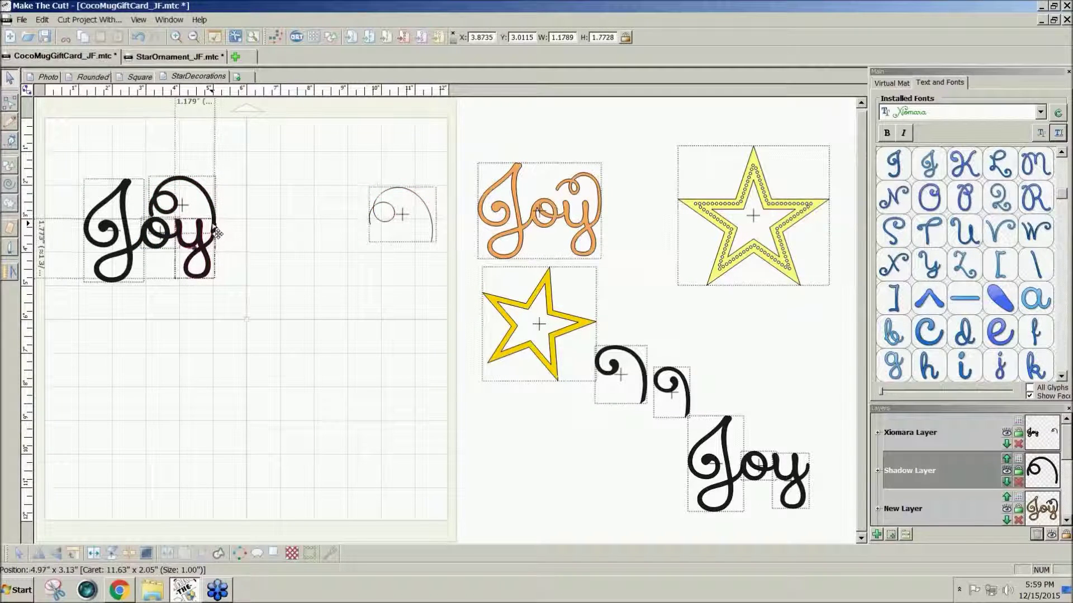
drag(215, 229, 219, 232)
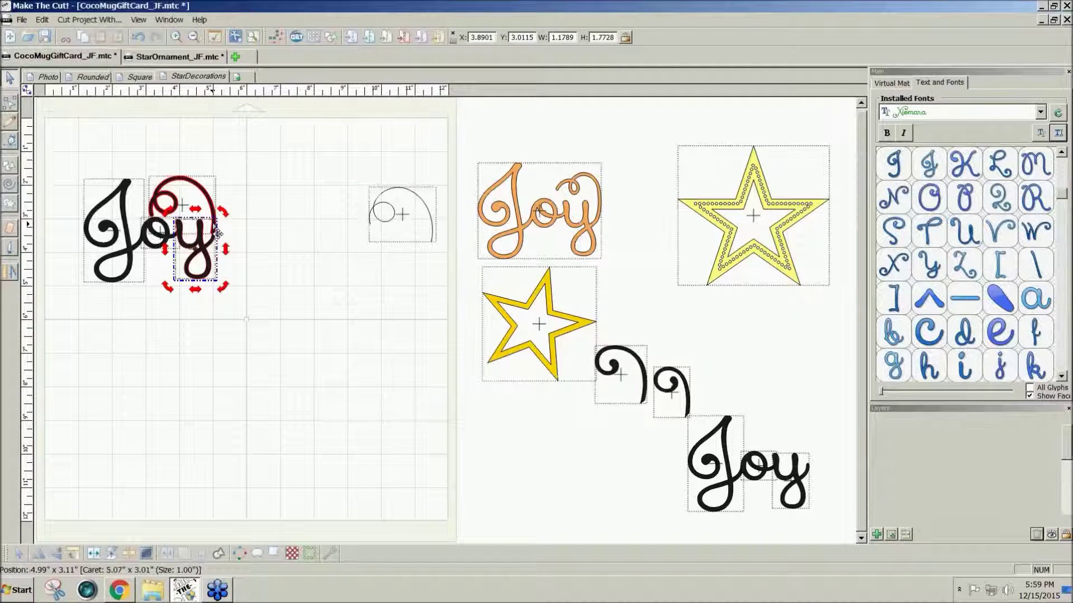
drag(271, 257, 129, 92)
key(F7)
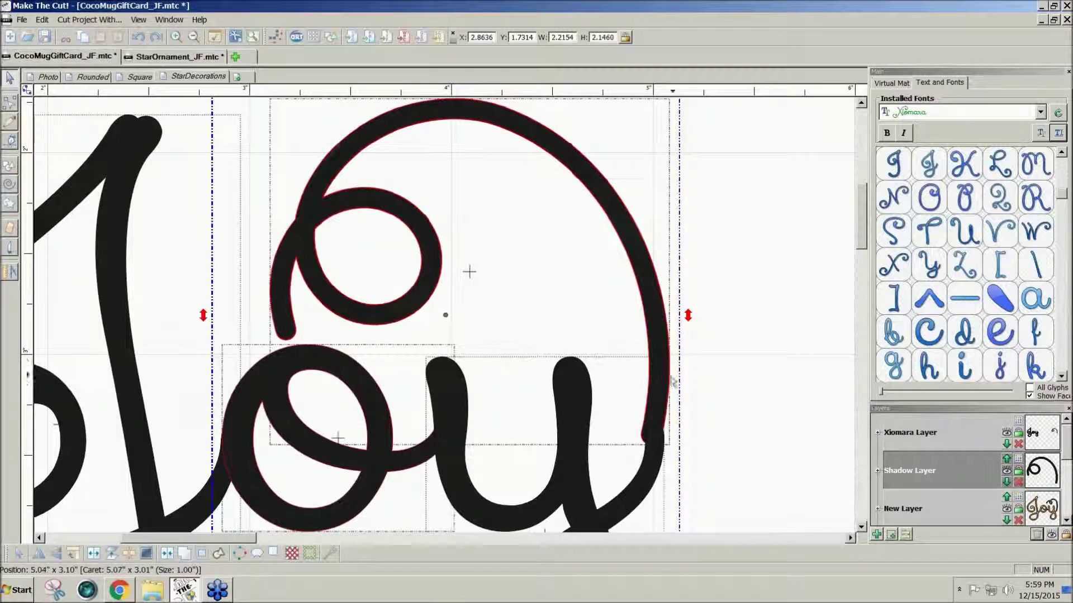
Rotate the thick swirl a little so its tail angles toward the y.
click(670, 391)
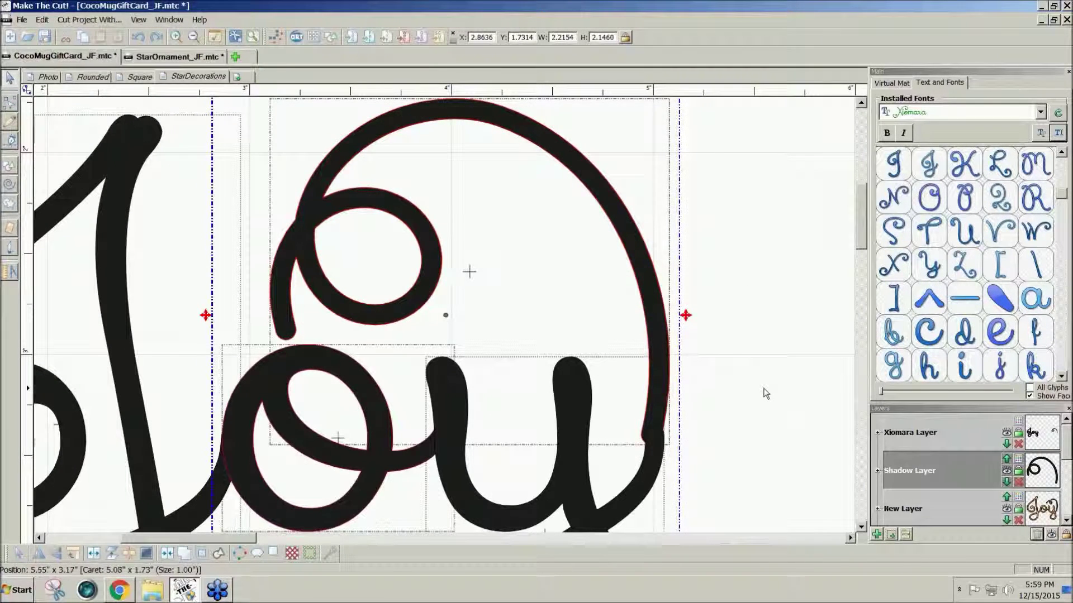
click(645, 296)
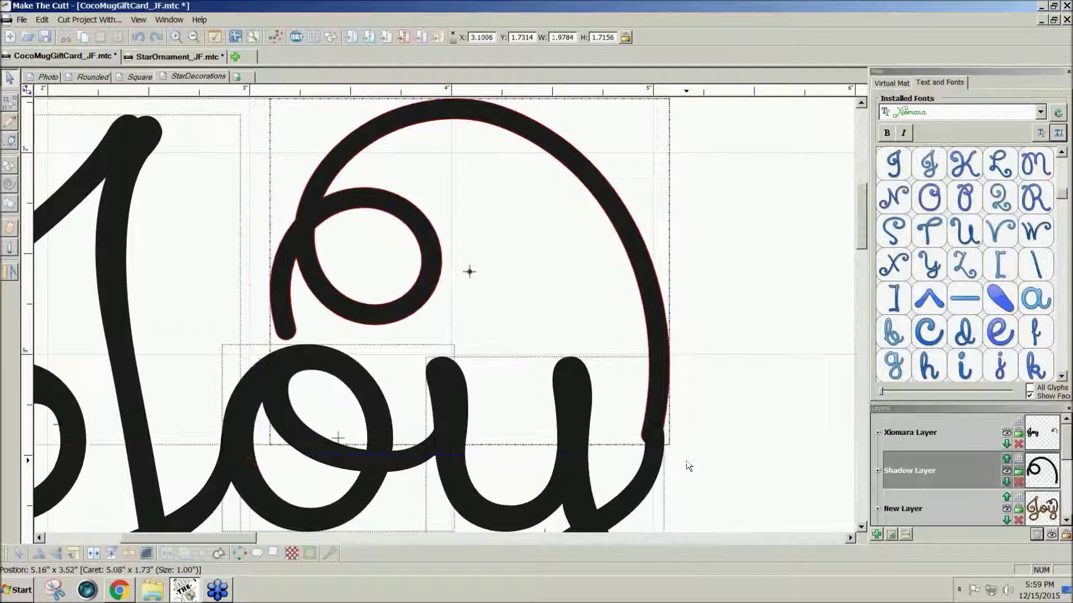
drag(686, 461, 695, 458)
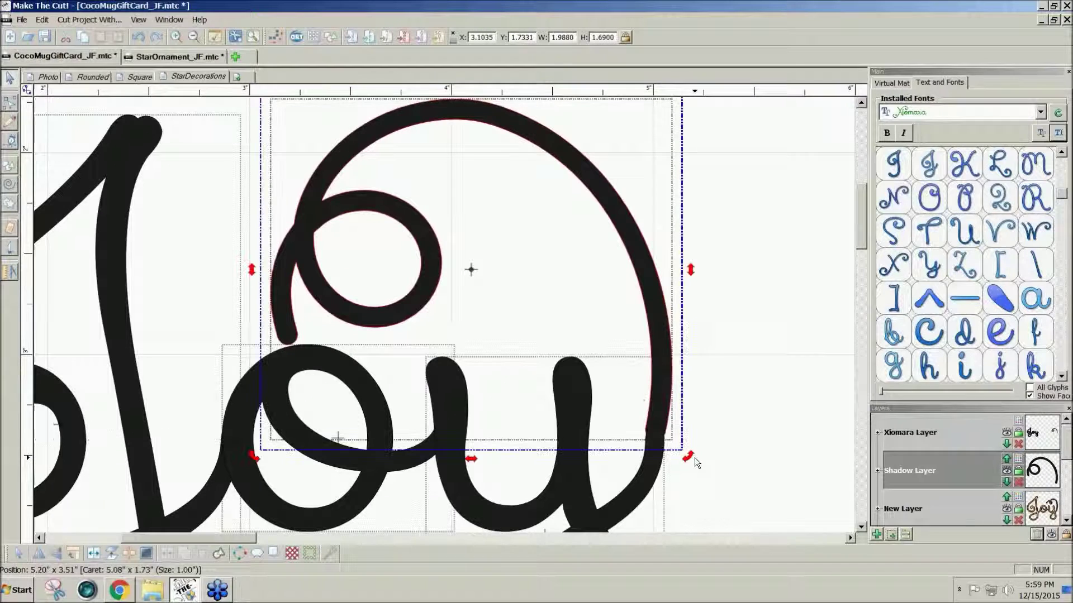
drag(688, 456, 655, 426)
Stretch the swirl taller to 2.0086 by 1.9502 and nudge its tail into the y.
click(657, 426)
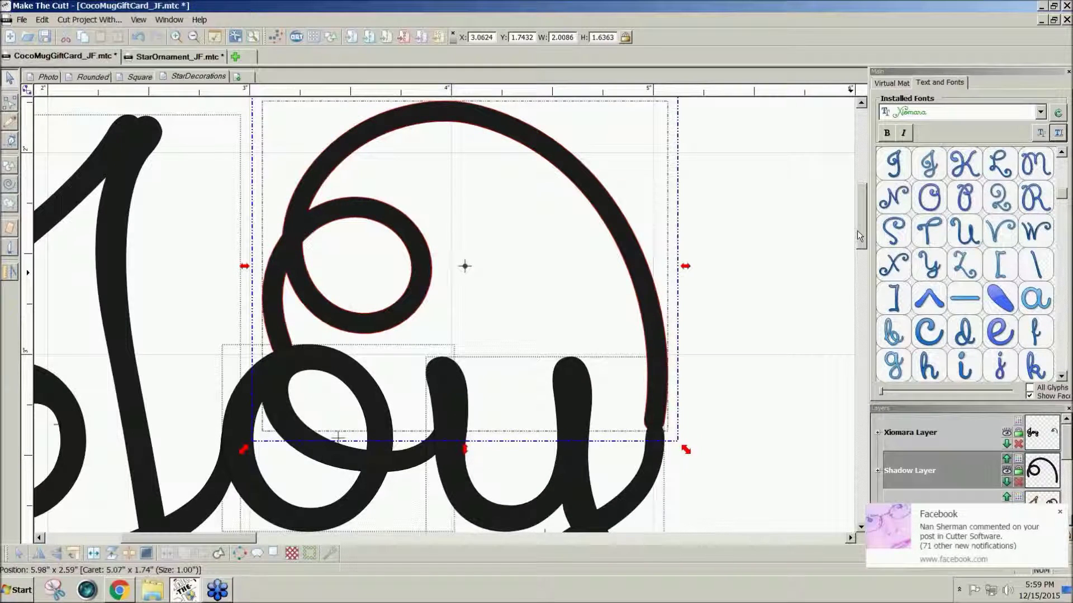
scroll(860, 234, up, 3)
click(1061, 512)
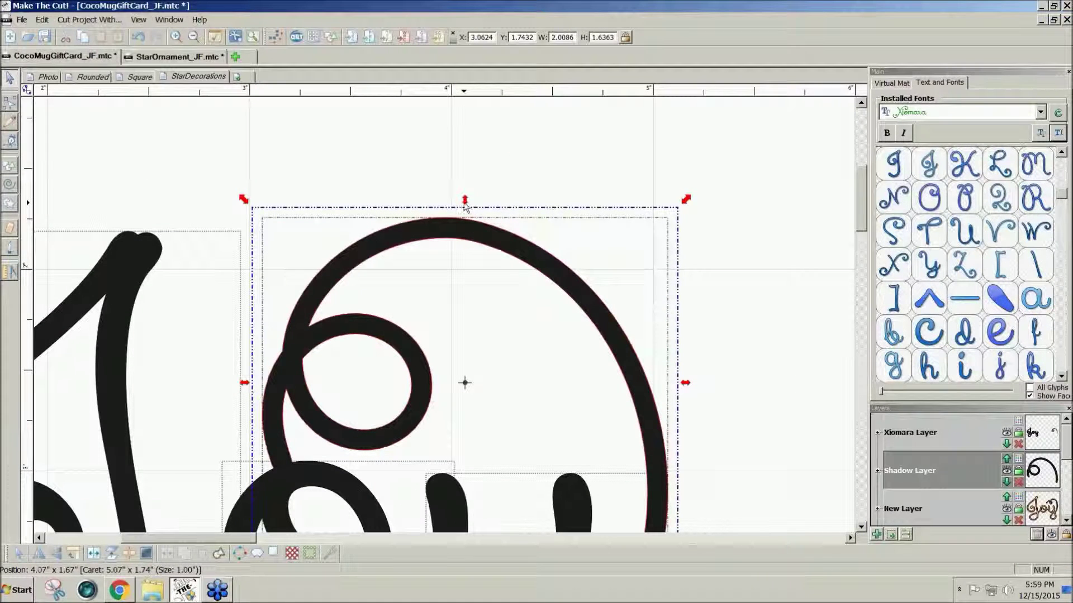
drag(468, 203, 465, 144)
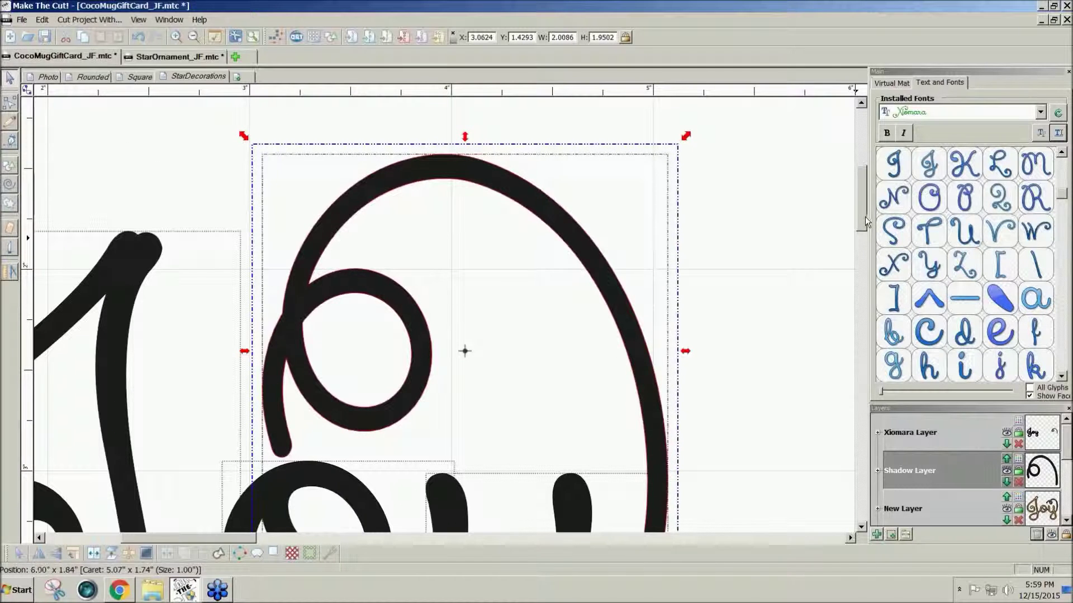
drag(865, 216, 864, 242)
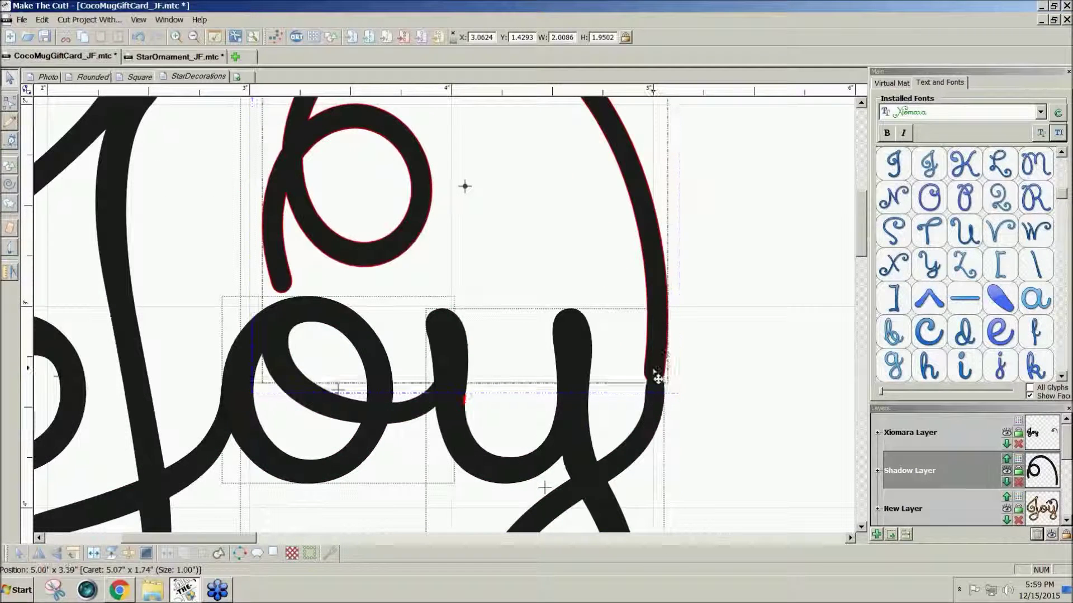
drag(658, 379, 660, 384)
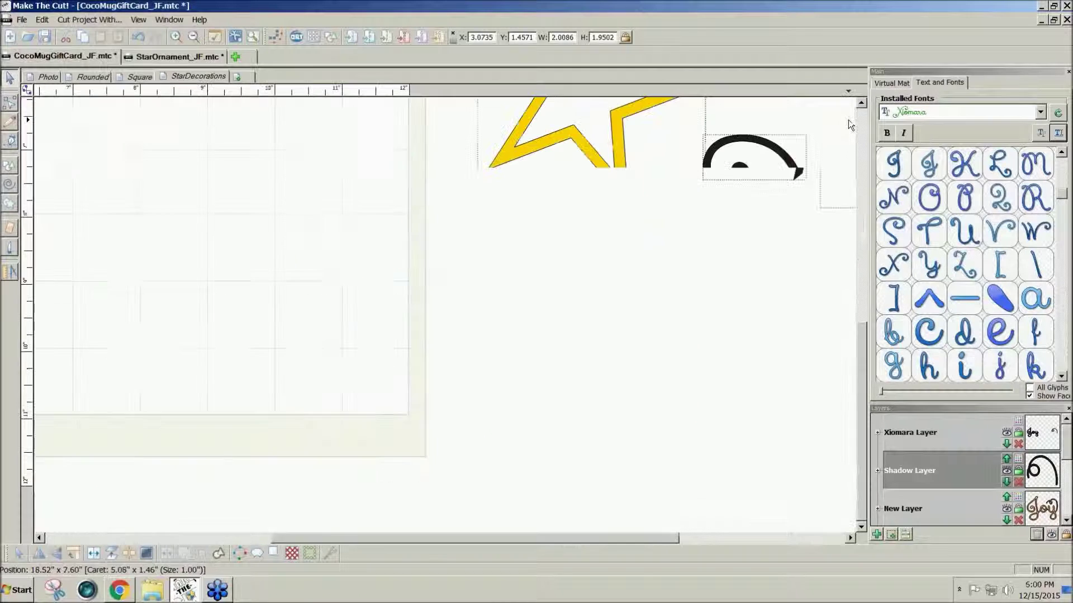
Select Joy with the thick swirl and weld them into one 3.9156 by 3.4254 shape.
scroll(860, 358, up, 10)
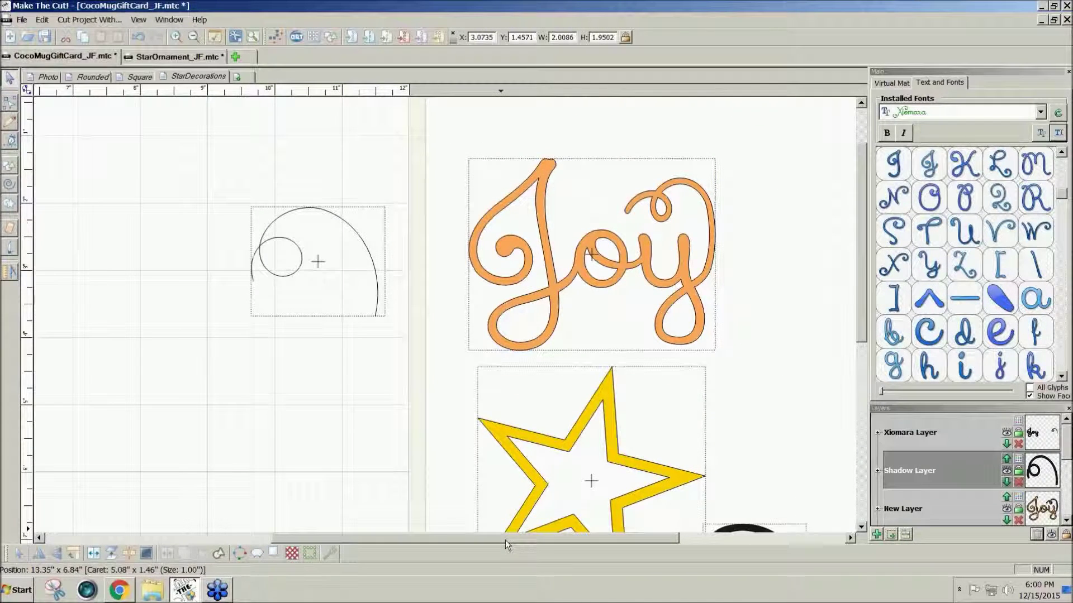
scroll(438, 433, left, 8)
click(438, 433)
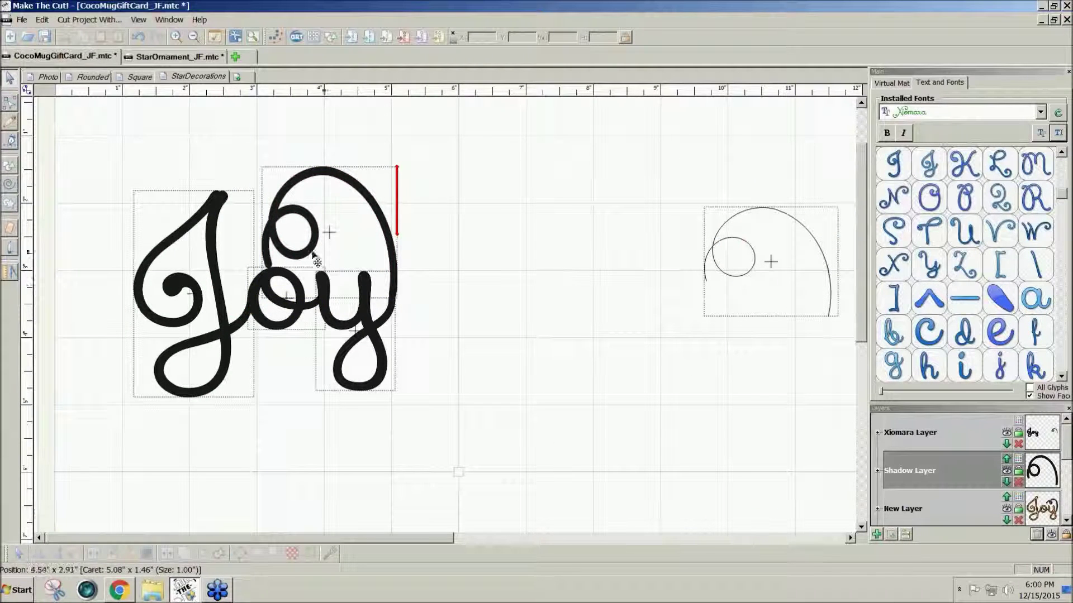
drag(335, 329, 102, 114)
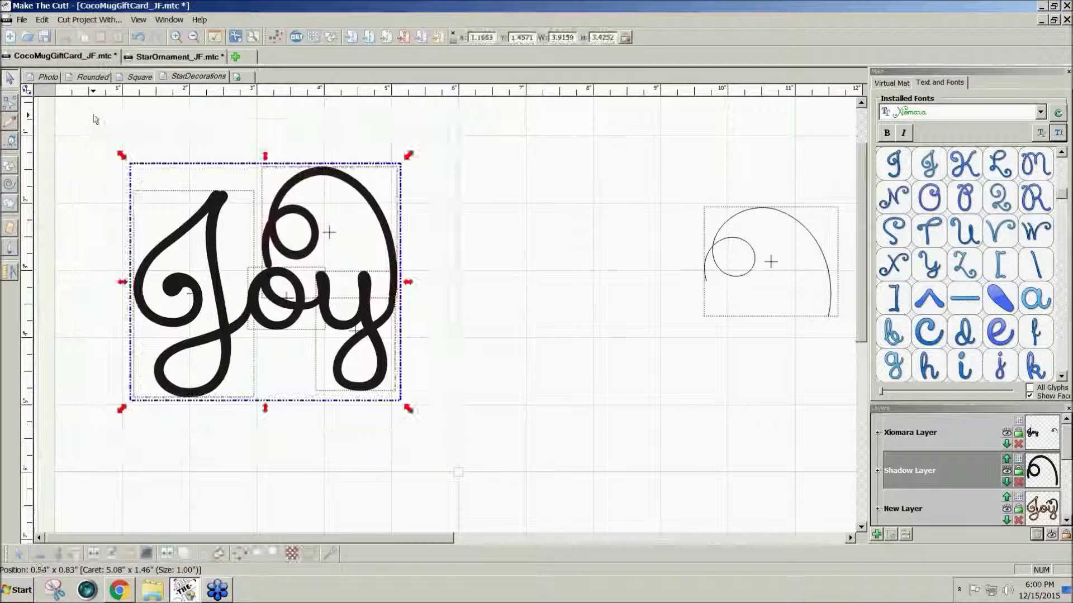
click(185, 554)
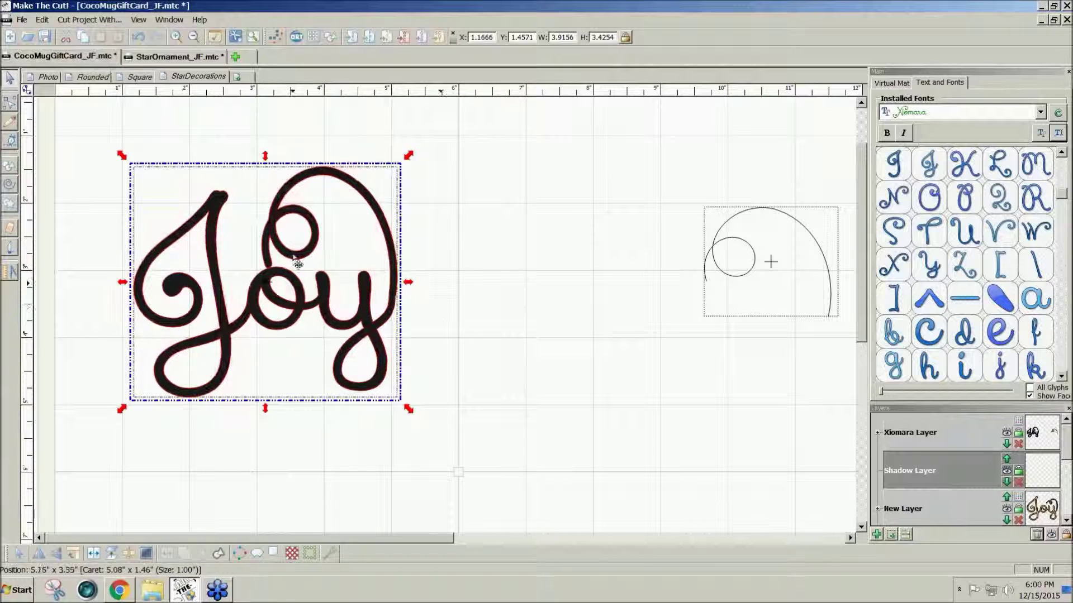
click(8, 103)
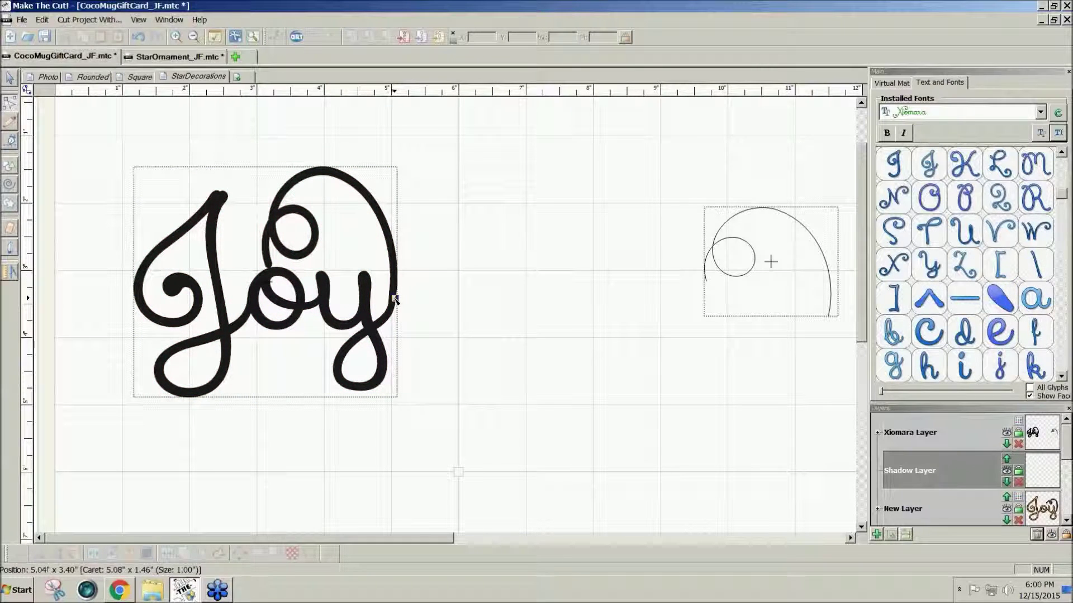
Delete six stray nodes on the welded Joy outline where the swirl joins the y.
right_click(395, 299)
click(406, 305)
right_click(395, 299)
click(405, 305)
right_click(395, 299)
click(408, 306)
right_click(395, 299)
click(408, 306)
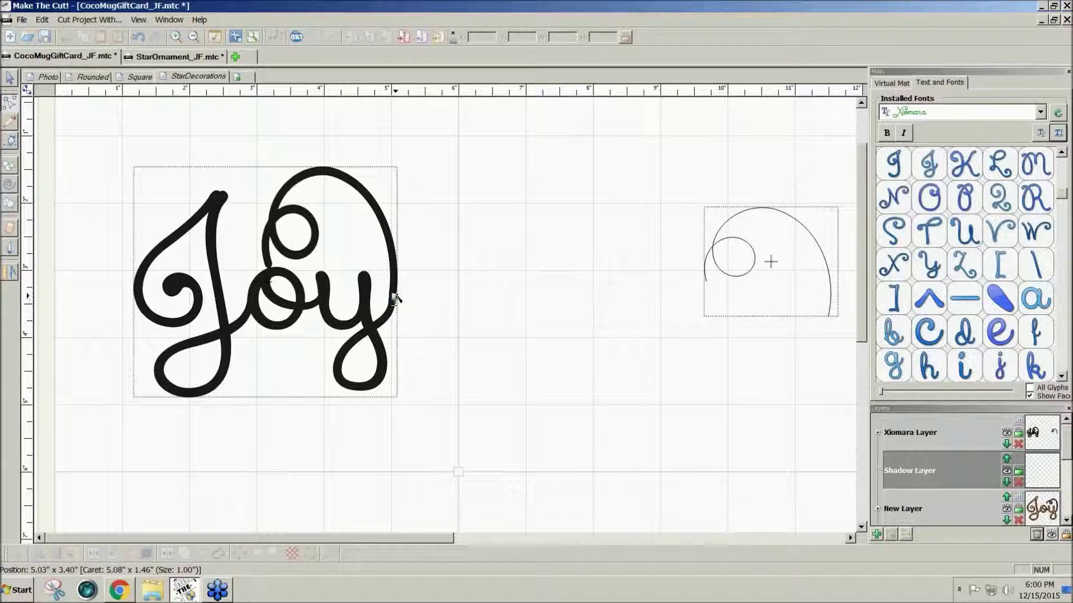
right_click(395, 299)
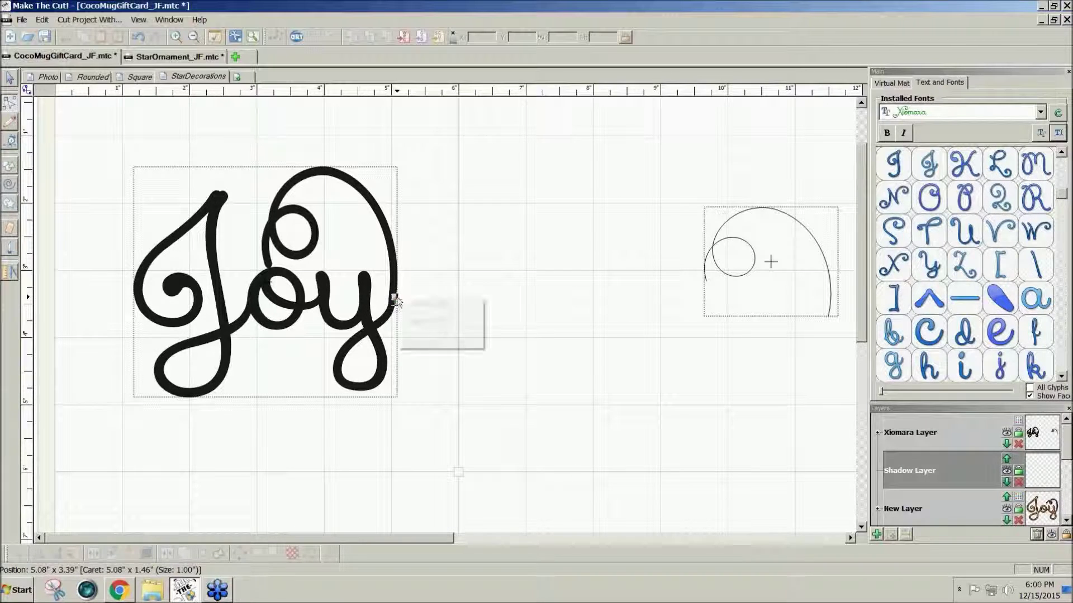
click(405, 306)
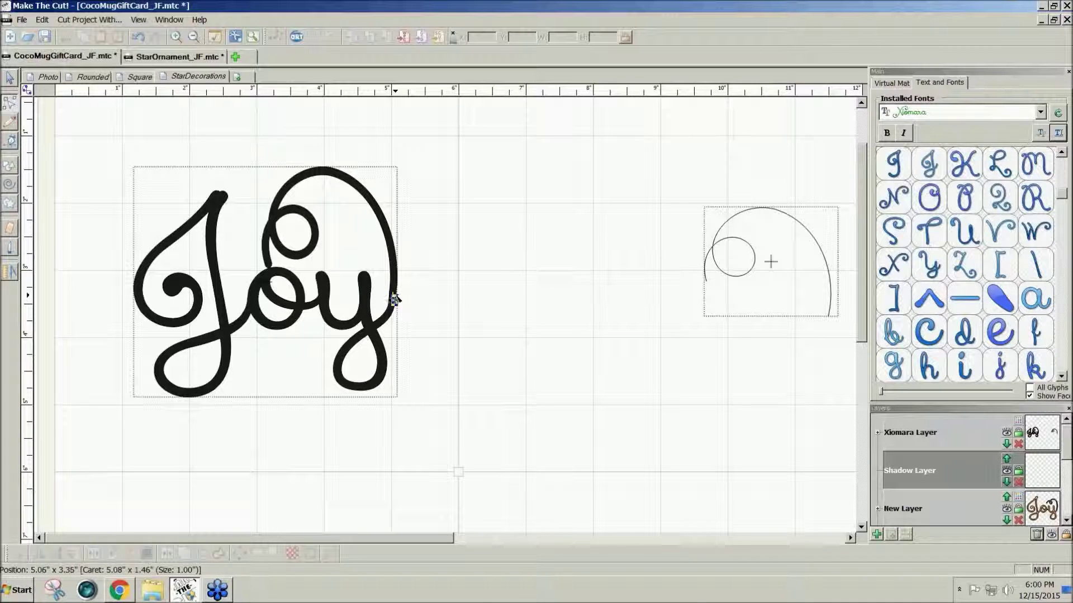
right_click(394, 299)
click(407, 300)
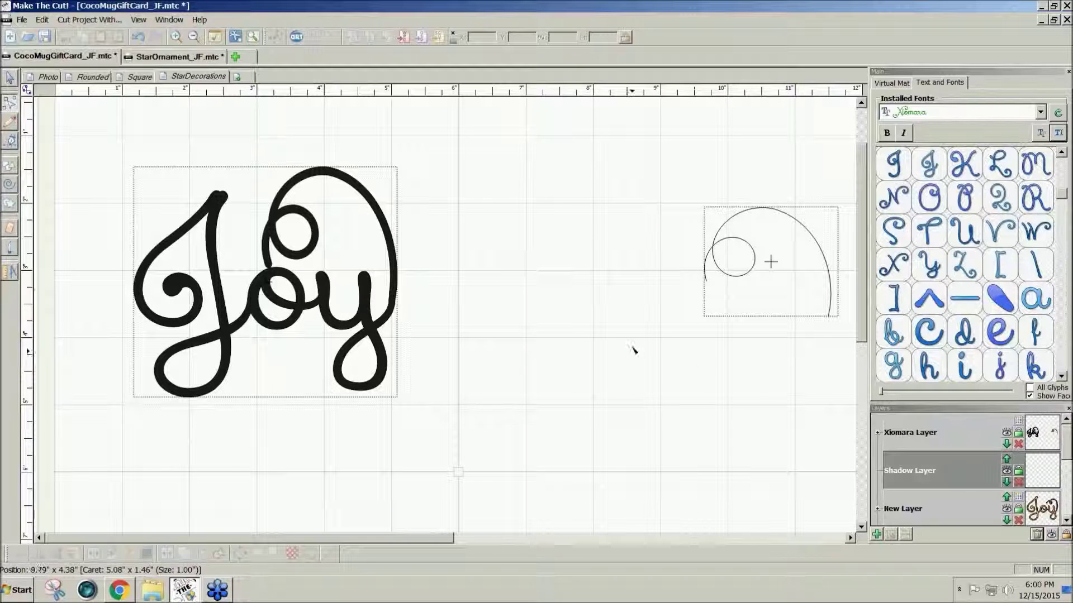
Break Joy into separate letters and move the thick swirl to the lower right, below the thin swirl.
key(ctrl+b)
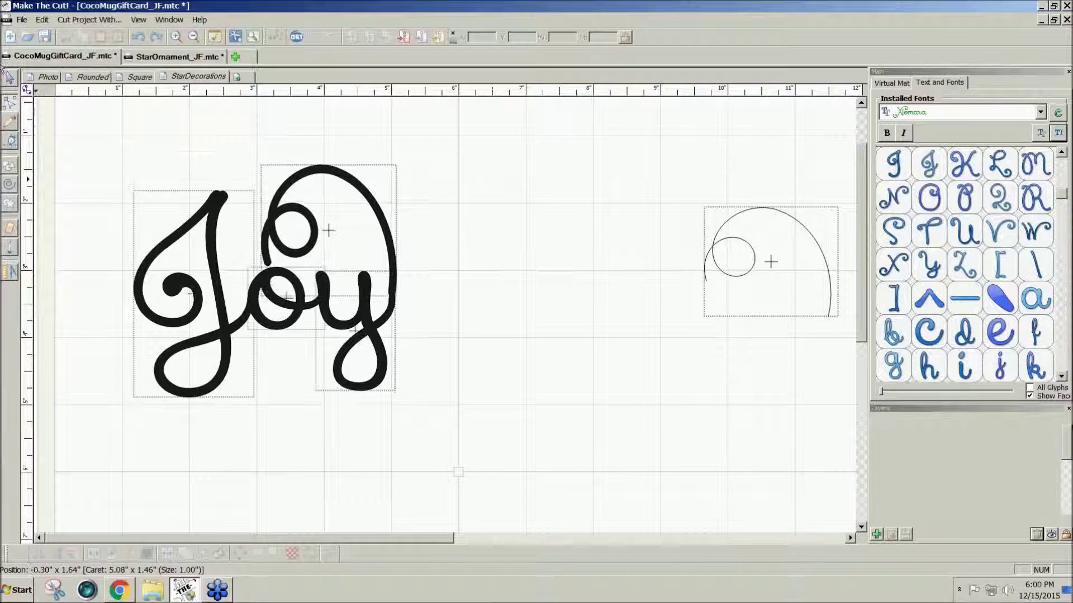
drag(255, 192, 257, 203)
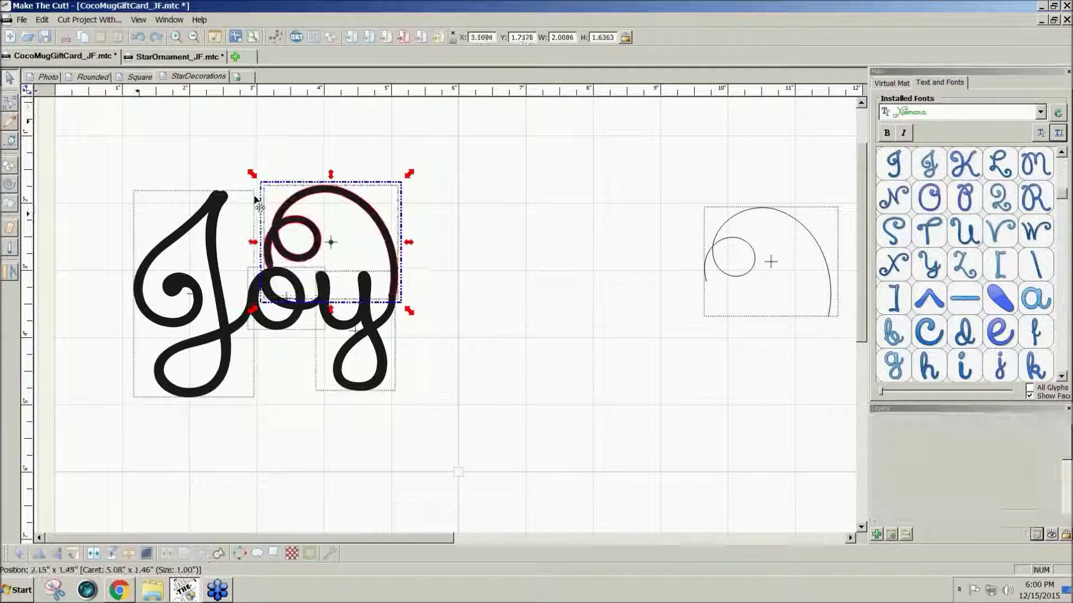
drag(395, 267, 834, 414)
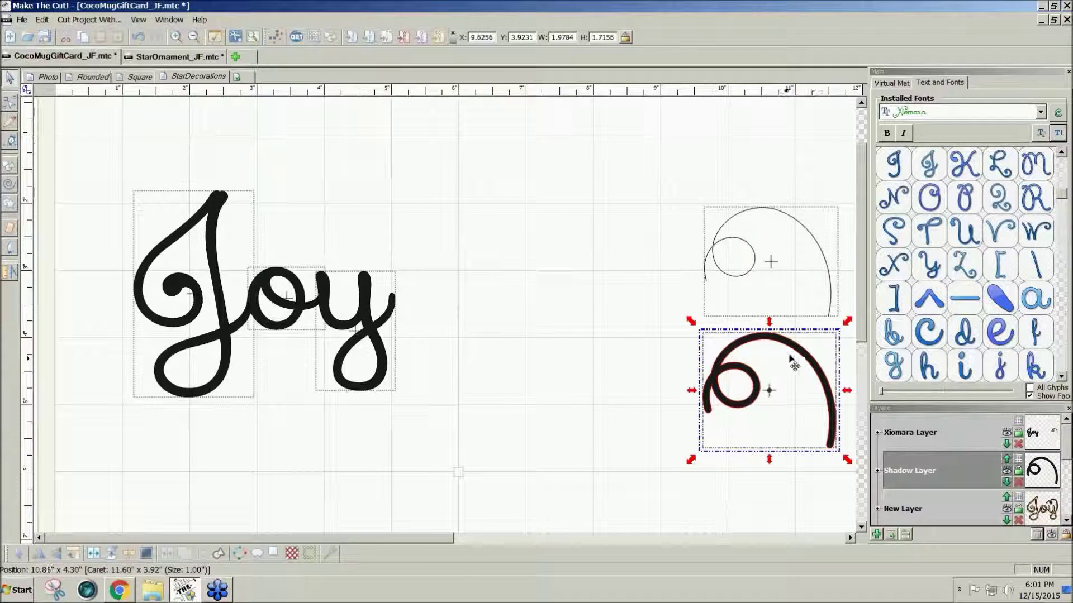
drag(794, 360, 811, 363)
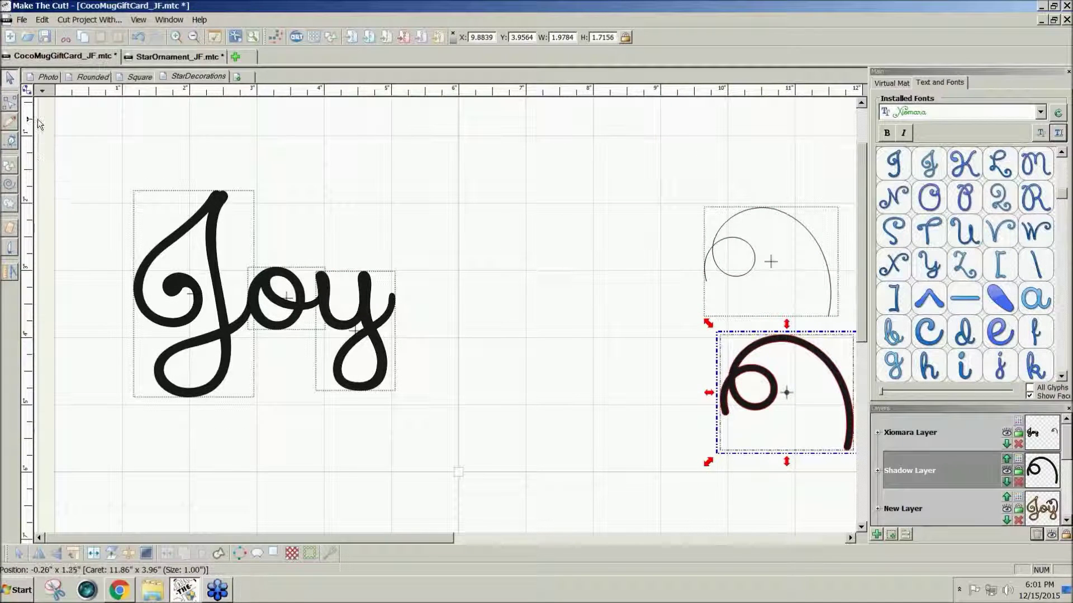
click(10, 136)
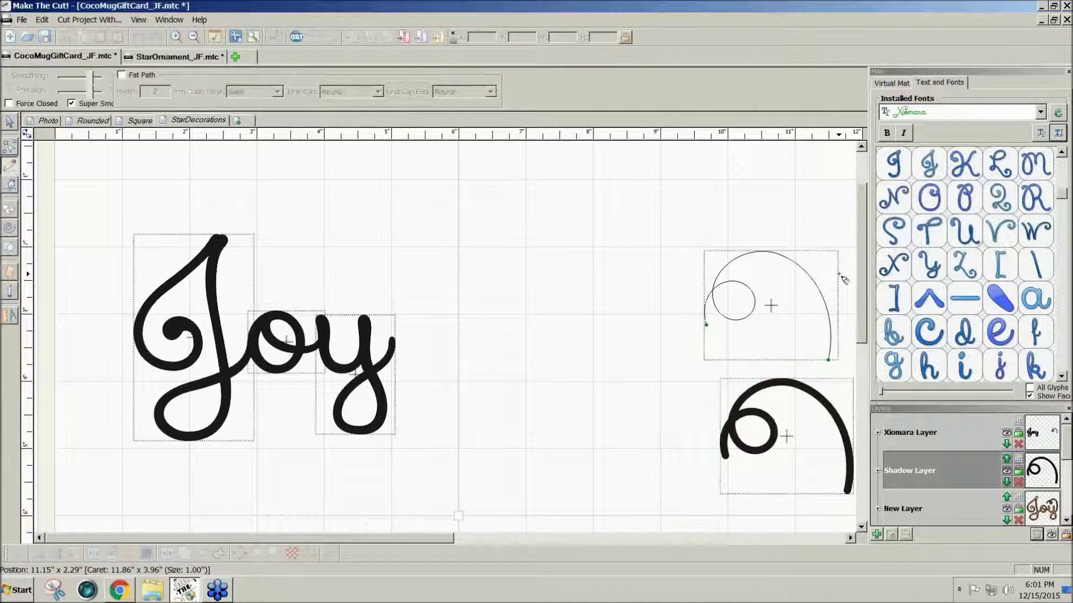
Place the Xiomara N glyph on the mat after leaving Node Mode for the Select tool.
mouse_move(864, 277)
mouse_down()
mouse_move(866, 263)
mouse_move(865, 273)
mouse_up()
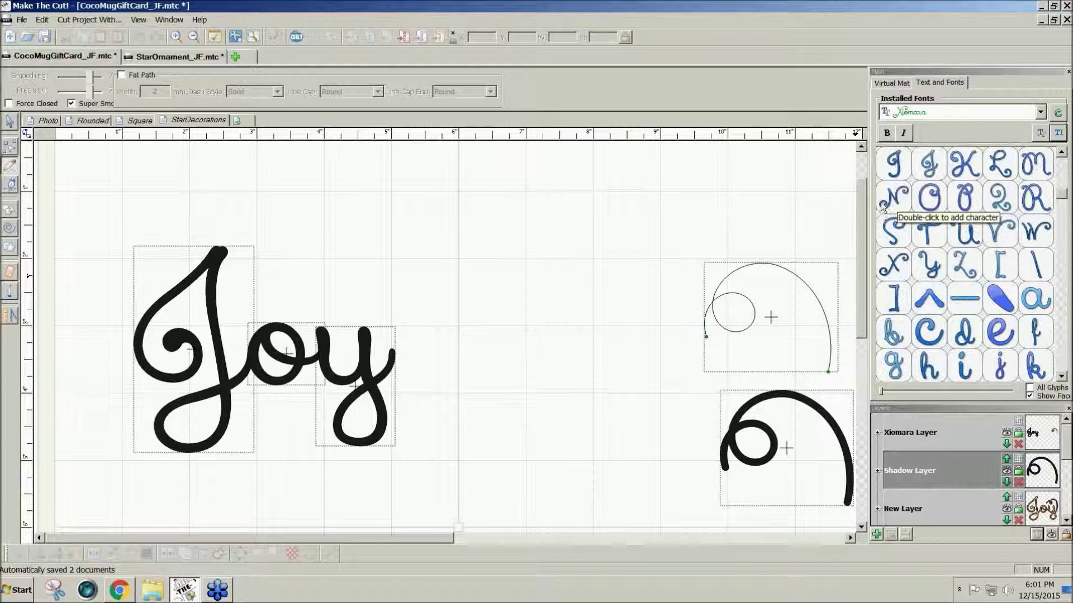
double_click(894, 201)
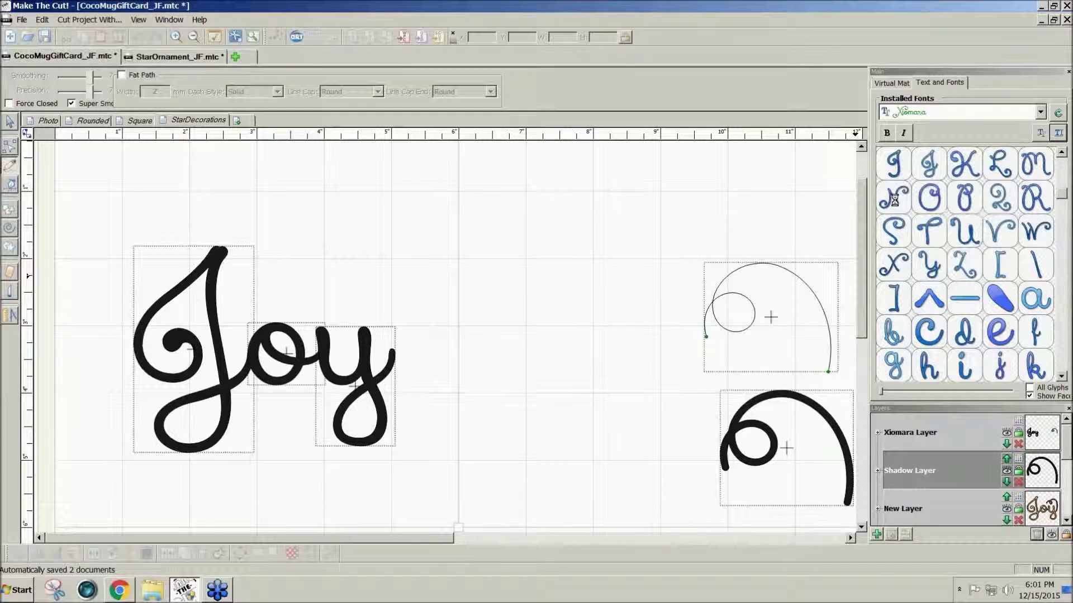
click(612, 327)
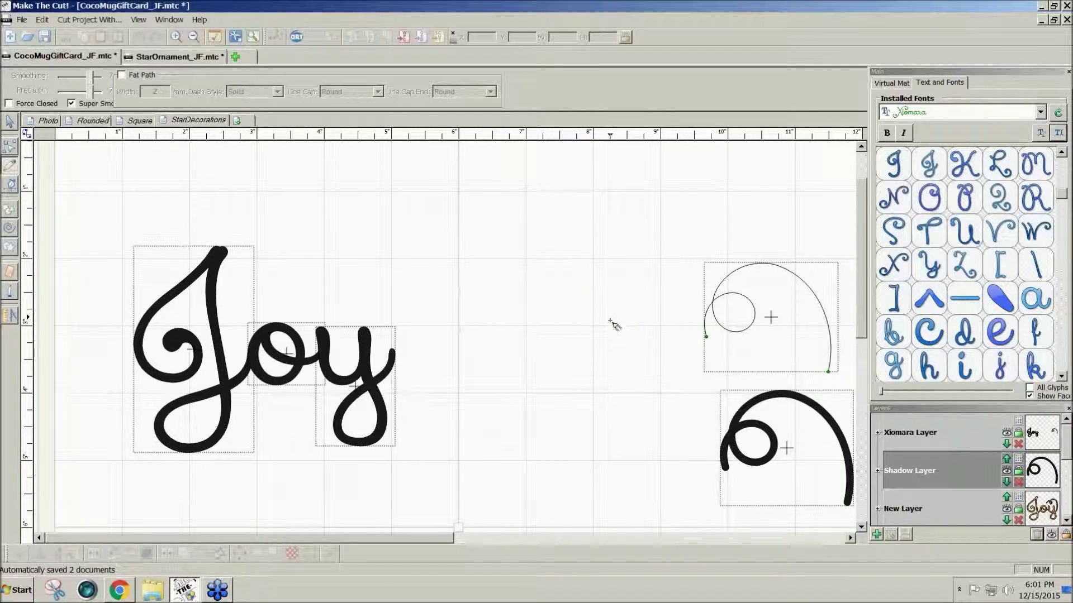
click(11, 120)
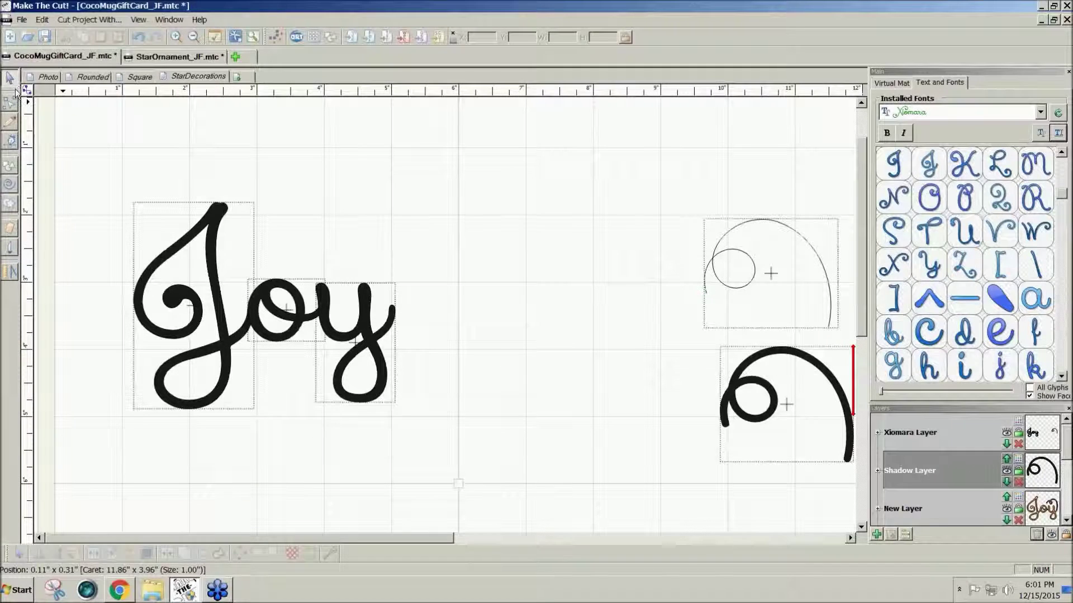
double_click(890, 197)
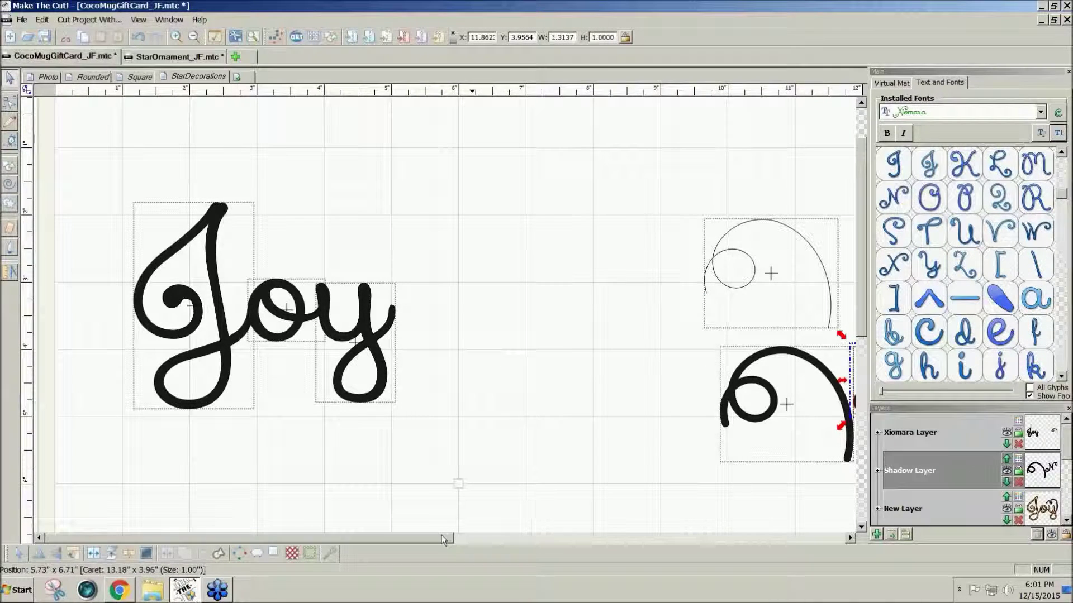
Move the N to the middle of the mat and enlarge it to about 2.5 inches wide.
drag(442, 539, 483, 540)
drag(808, 383, 491, 315)
drag(534, 345, 622, 438)
drag(545, 376, 507, 331)
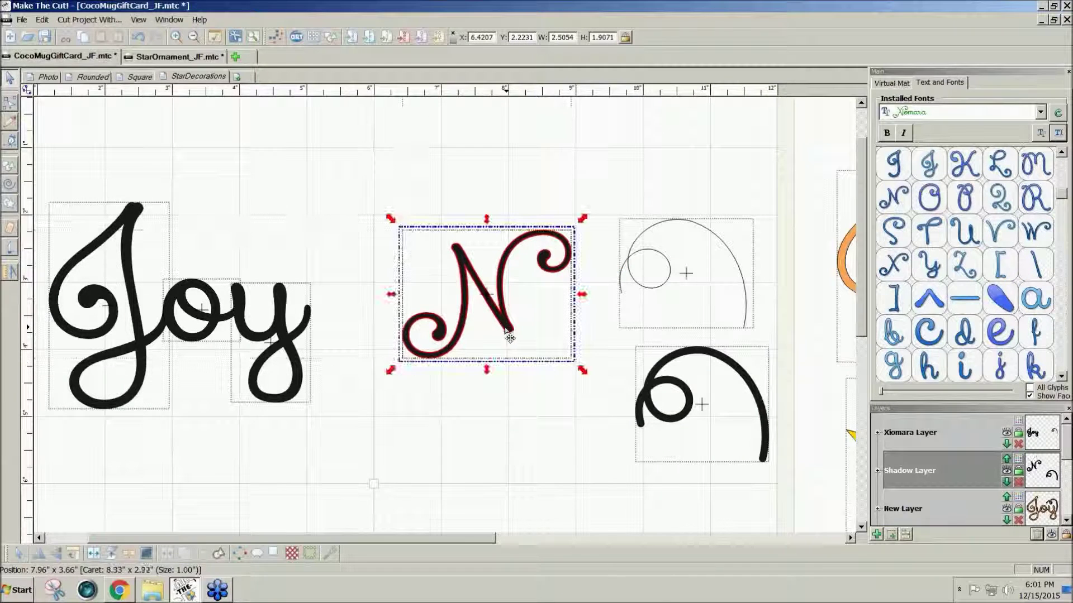
Erase the gaps where the N's curls meet its diagonal stroke.
click(11, 229)
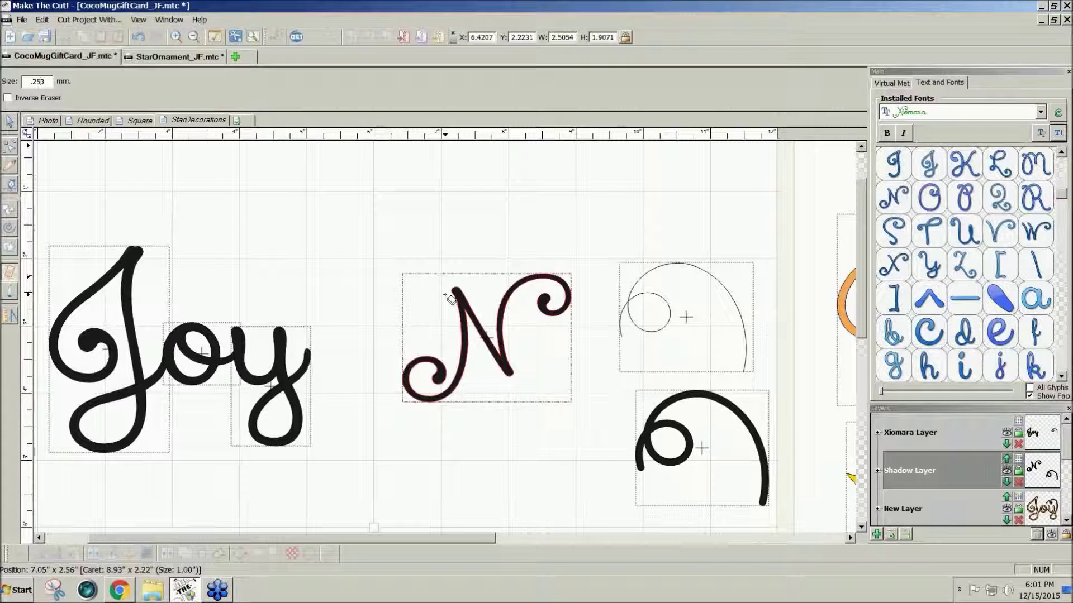
mouse_move(486, 335)
mouse_down()
mouse_move(513, 333)
mouse_move(514, 313)
mouse_move(496, 345)
mouse_move(521, 371)
mouse_up()
click(11, 122)
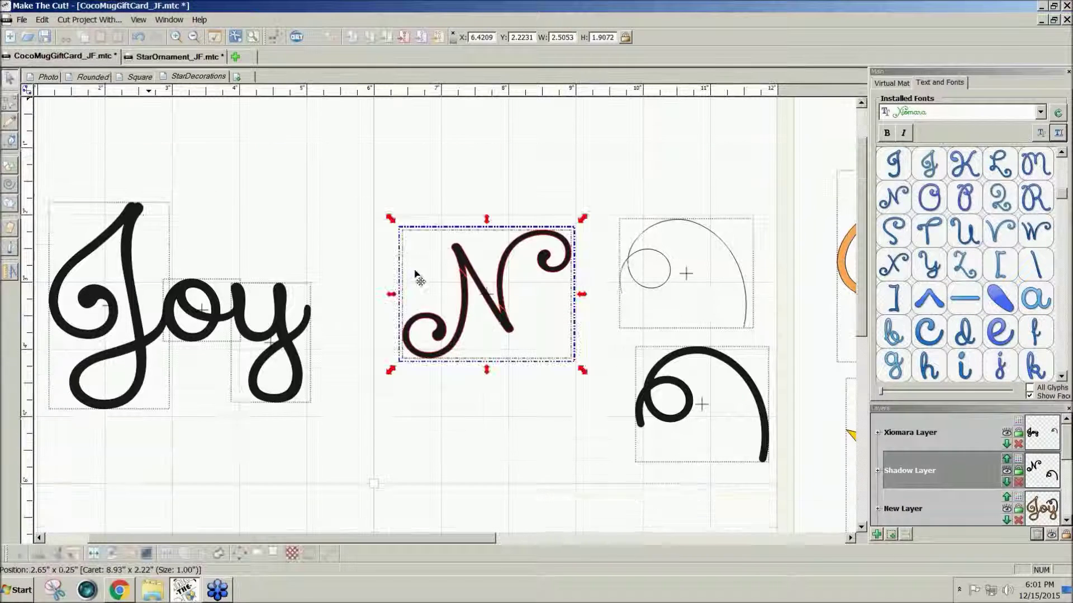
Split the N and pull its left and right curls apart from the diagonal.
click(93, 557)
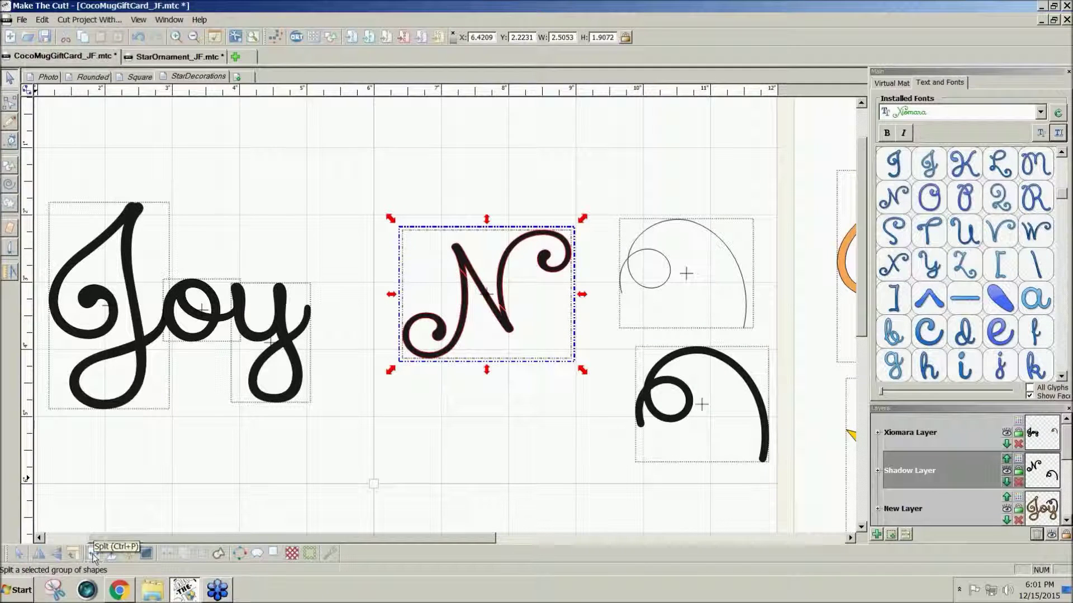
click(475, 400)
drag(449, 358, 372, 299)
drag(503, 304, 411, 424)
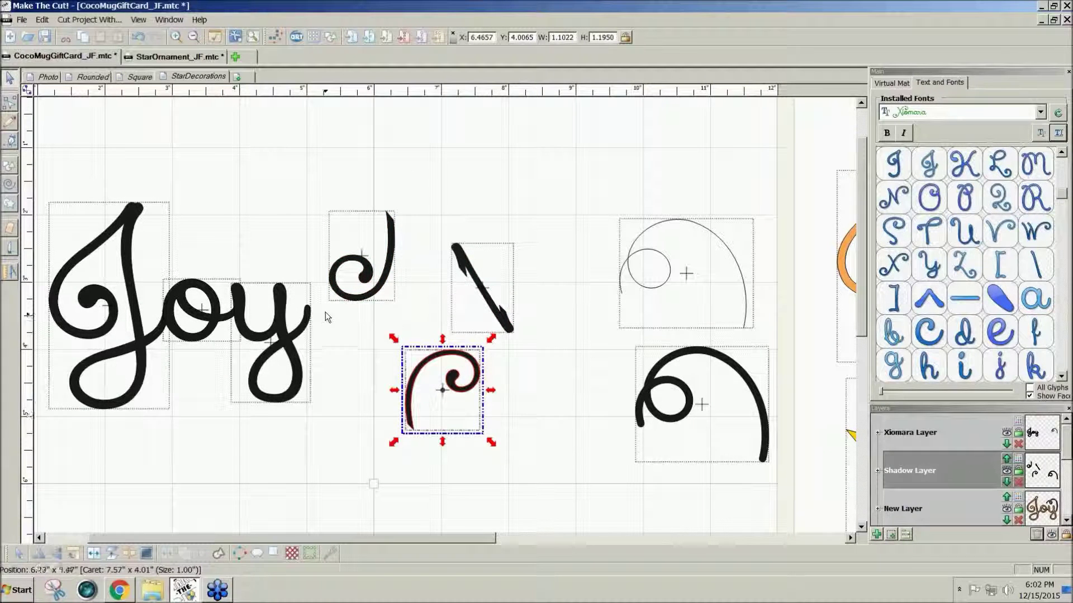
Flip the J-shaped curl vertically into a 9 shape and set it on the y.
click(347, 296)
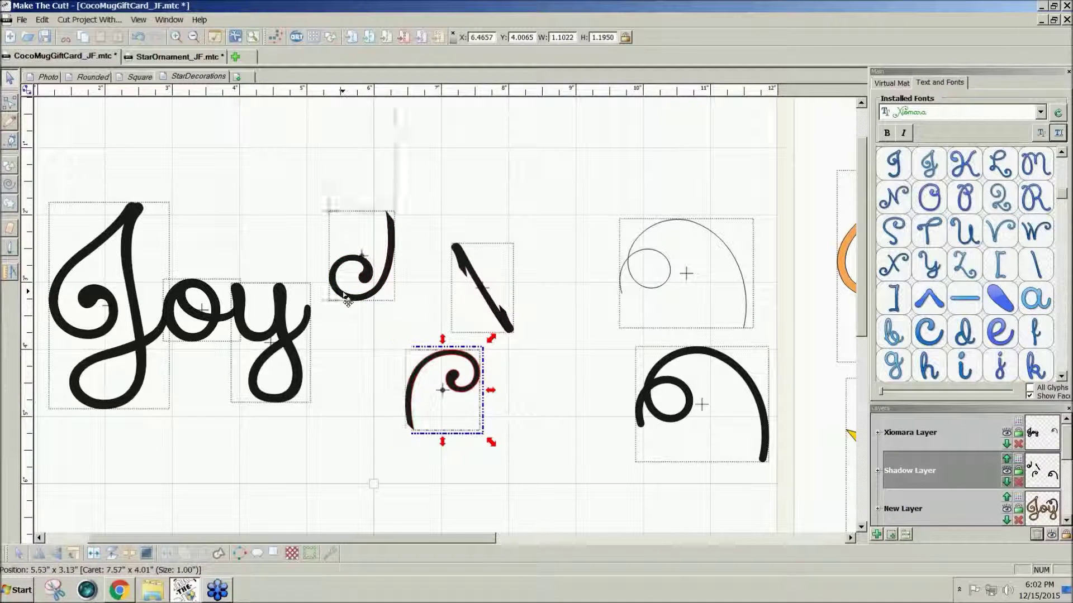
click(37, 554)
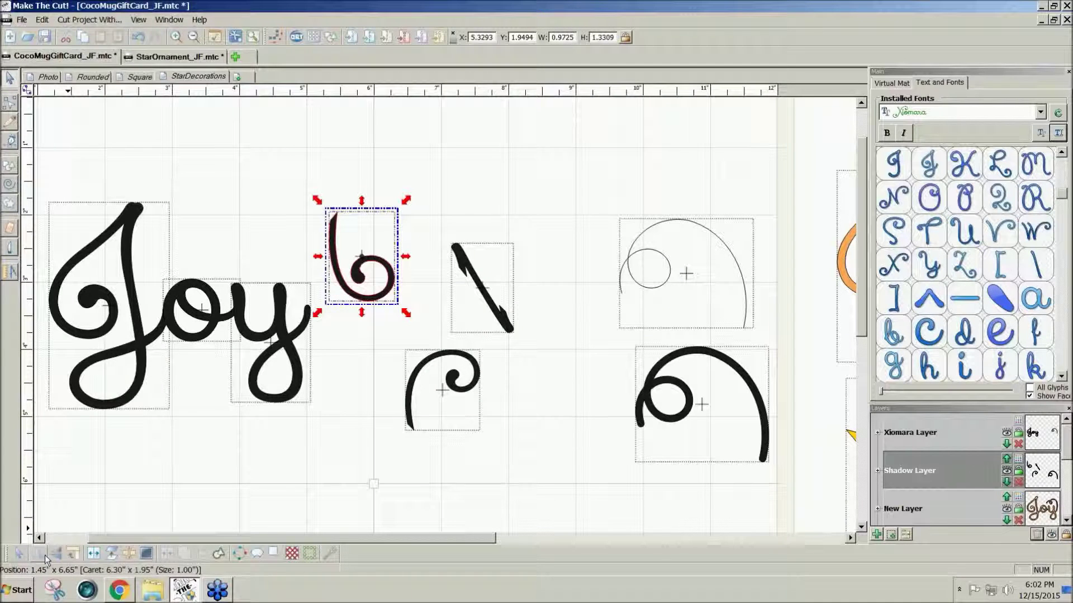
click(39, 554)
click(55, 554)
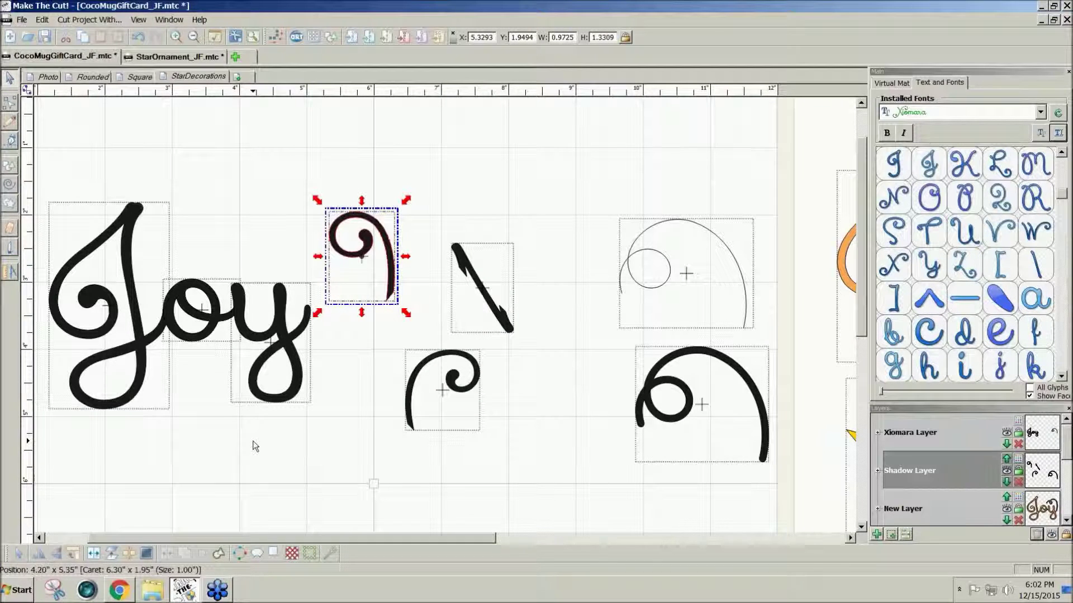
drag(393, 283, 312, 306)
Mirror the lower curl, place it on the y, and move the first curl away.
click(353, 301)
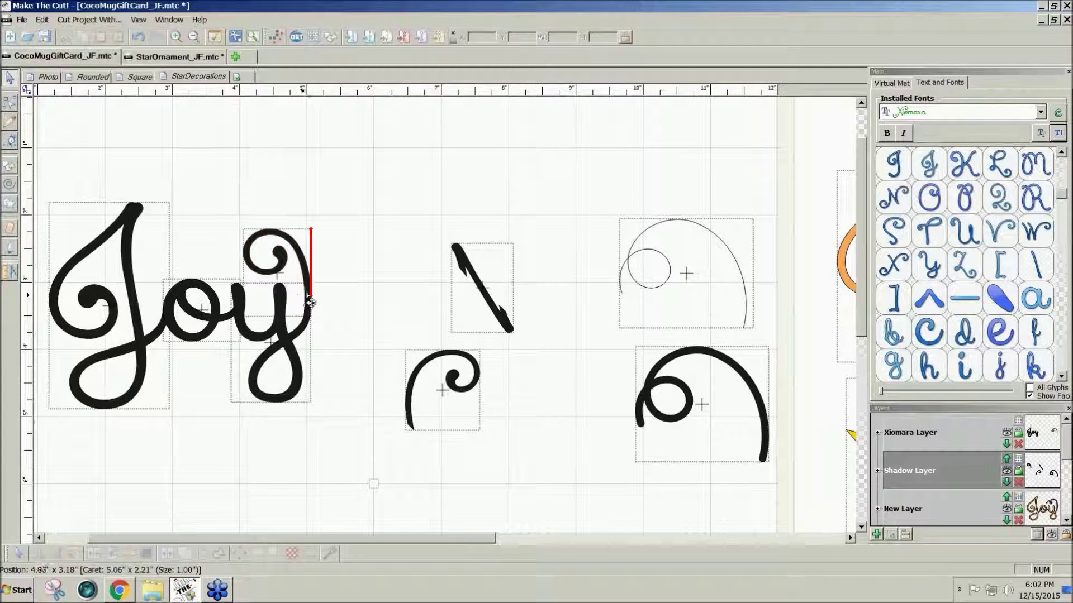
click(419, 387)
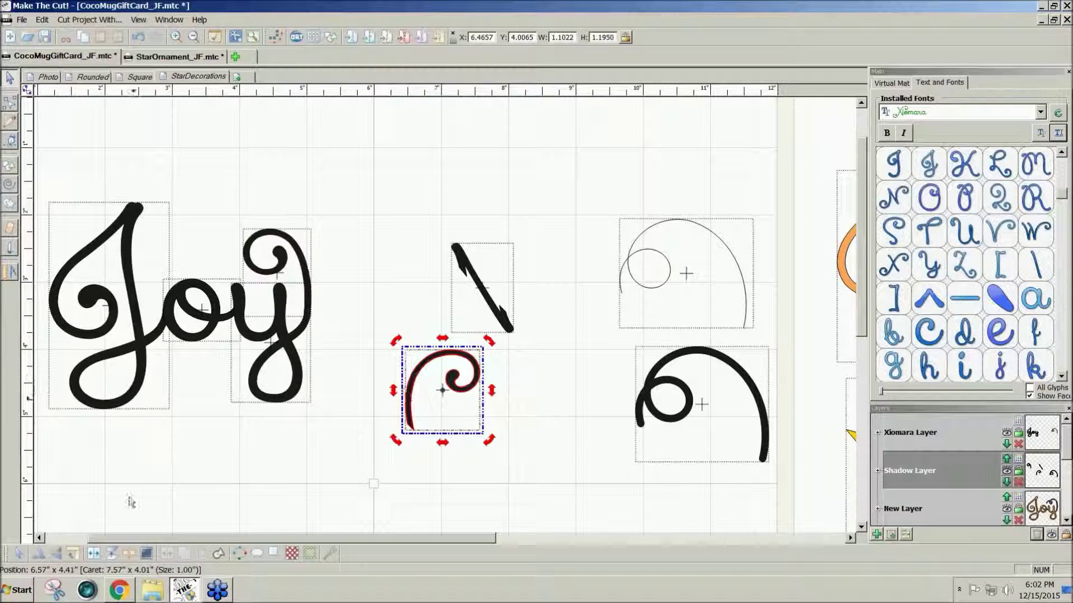
click(56, 558)
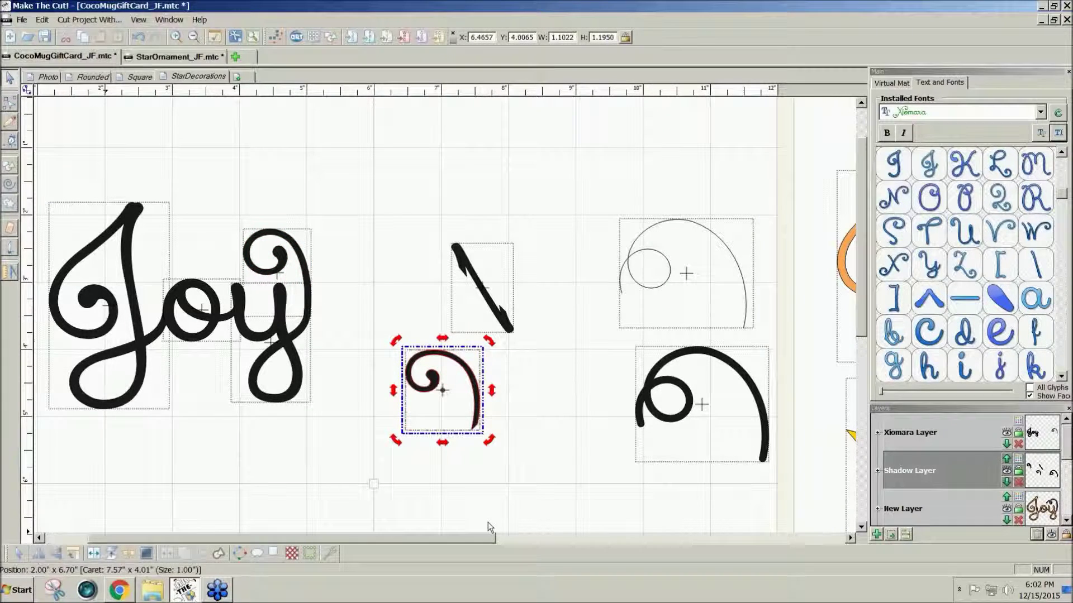
drag(485, 407, 387, 286)
drag(281, 280, 530, 397)
drag(389, 278, 310, 303)
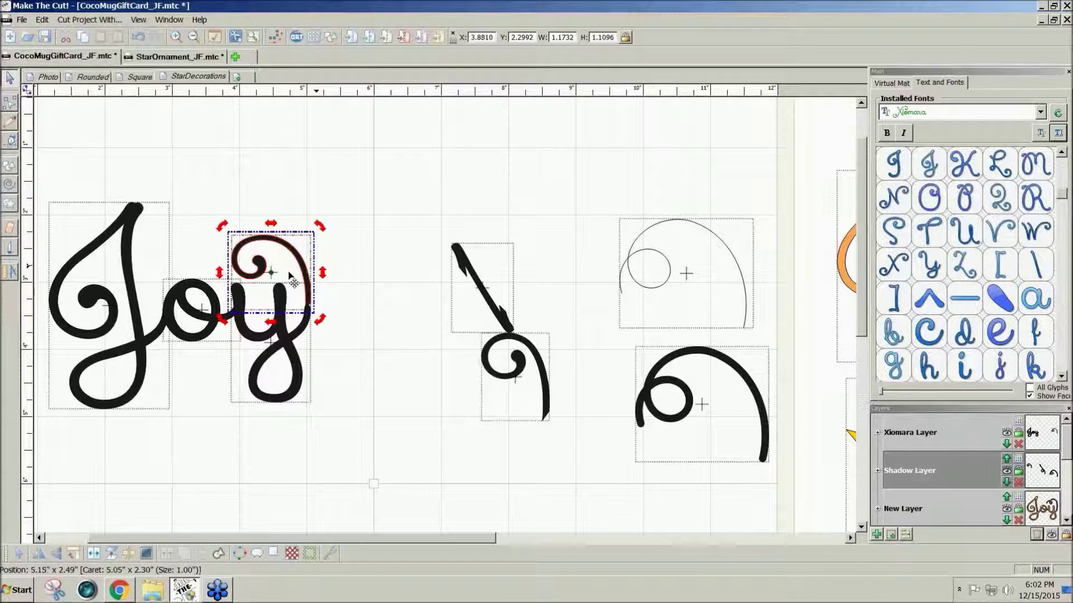
Enlarge and position the curl so it arches over the o into the y.
click(307, 274)
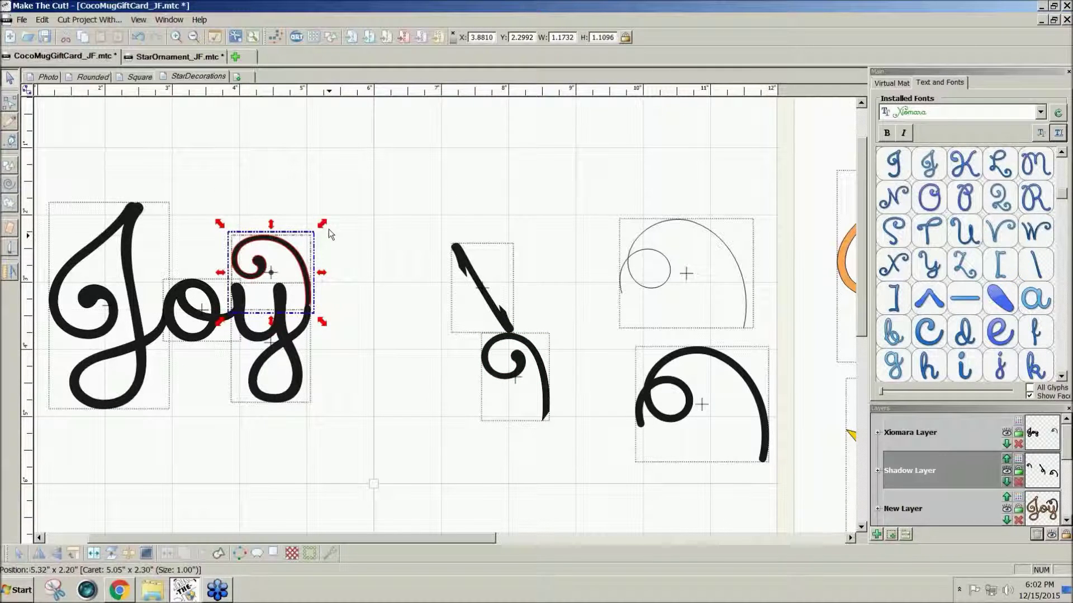
drag(323, 225, 331, 217)
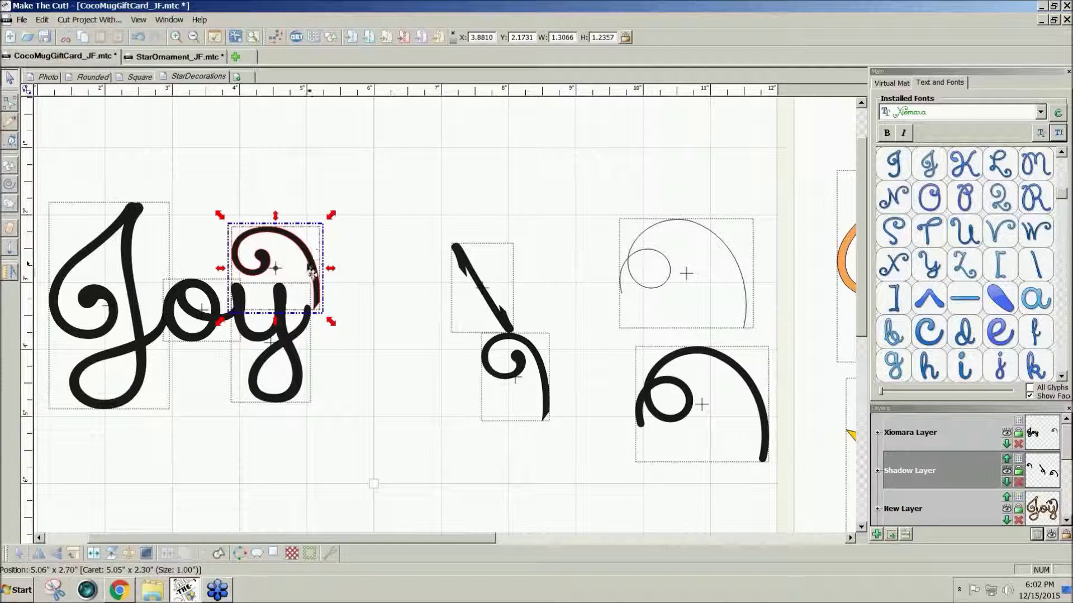
drag(316, 273, 309, 277)
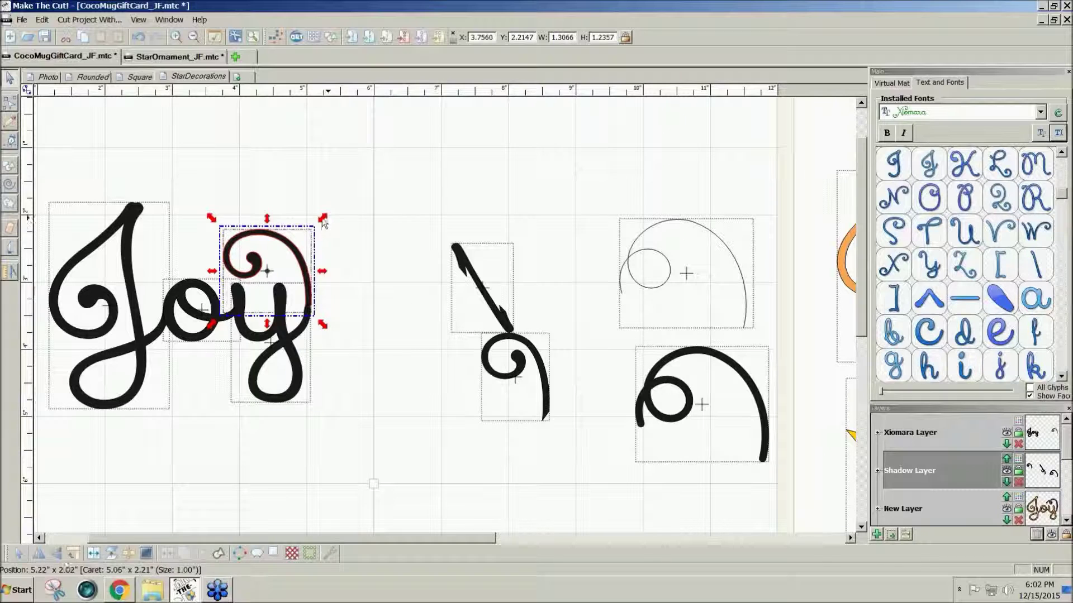
drag(323, 221, 359, 183)
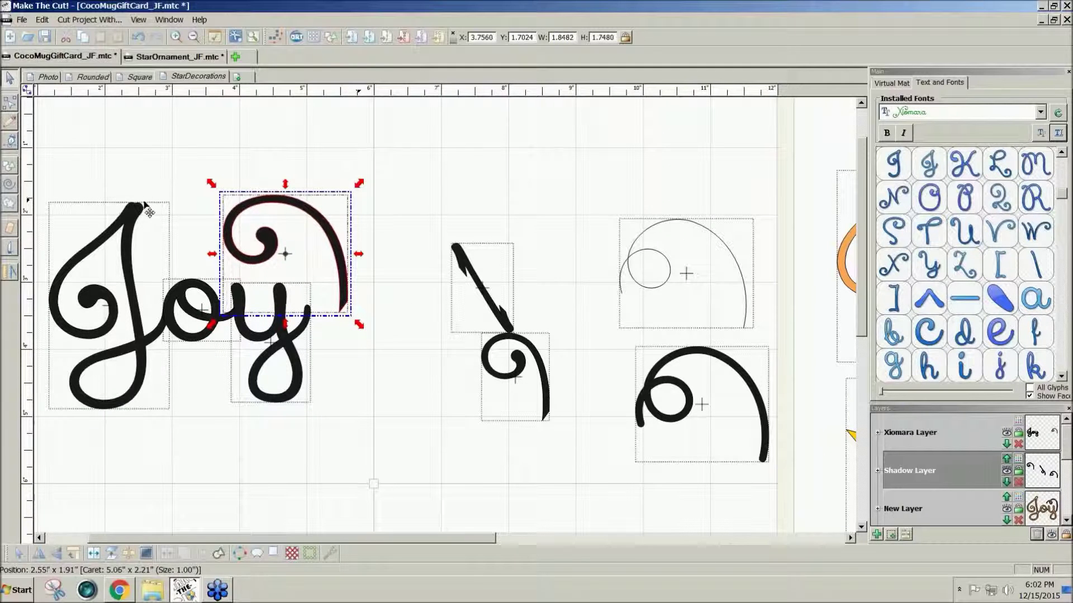
drag(347, 285, 312, 295)
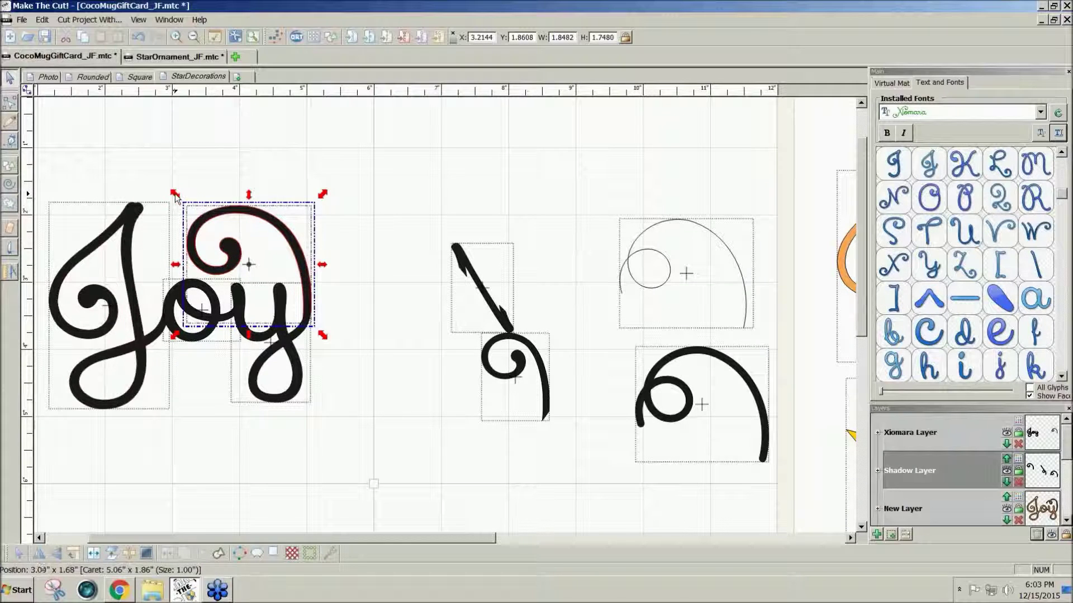
drag(175, 194, 180, 199)
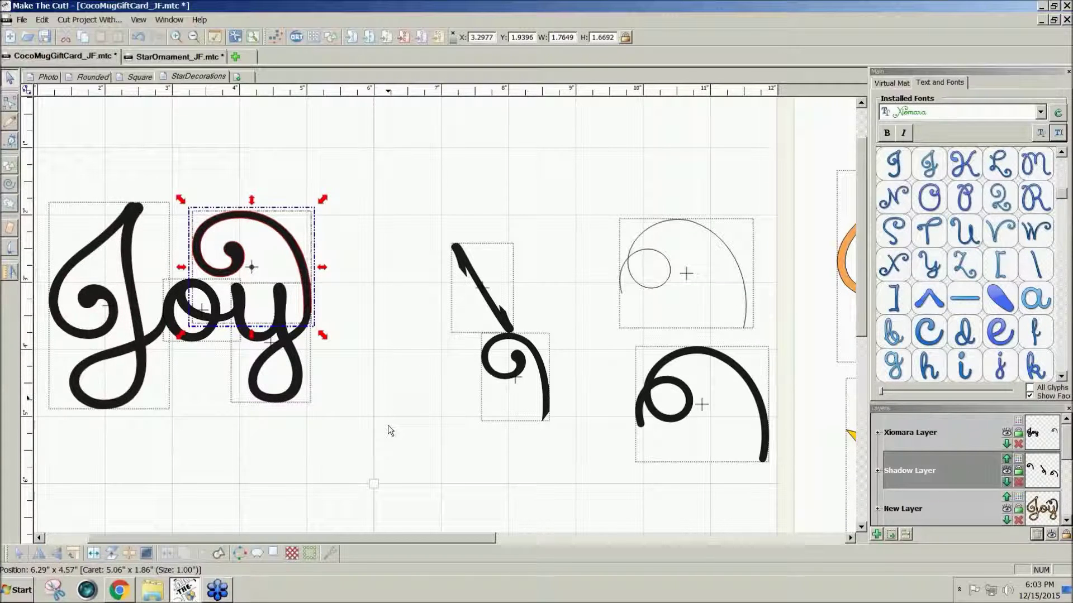
Weld Joy and the curl into a single 3.8960 by 3.0706 shape.
drag(390, 430, 32, 146)
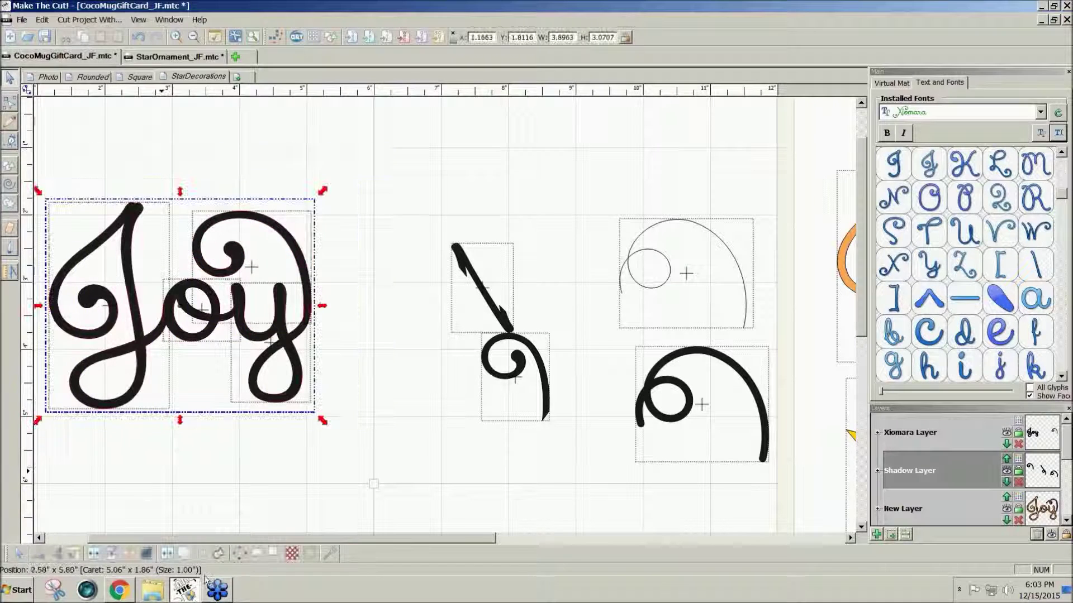
click(183, 559)
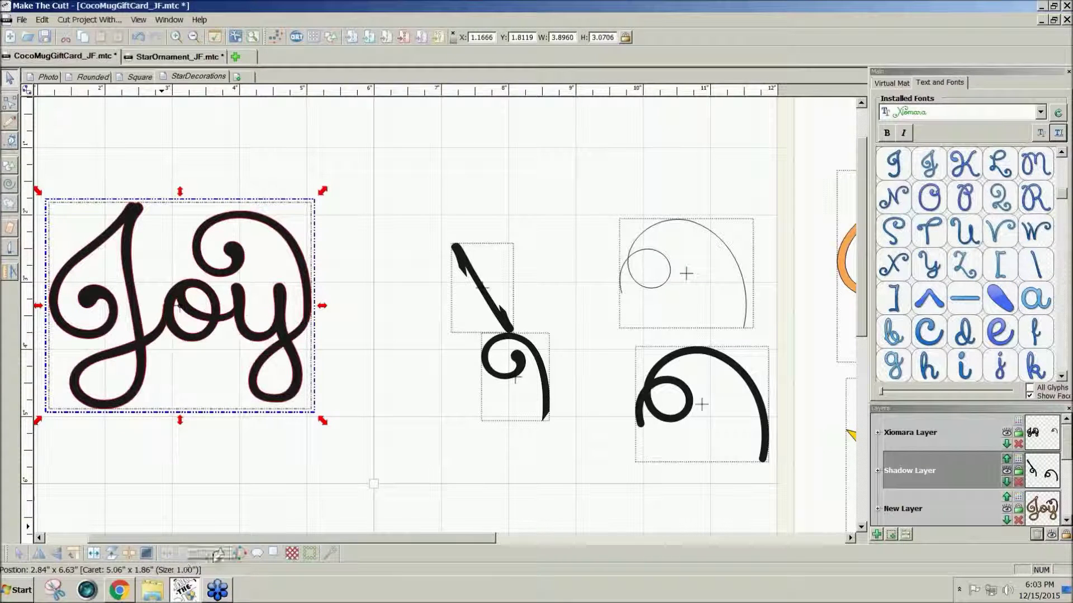
drag(345, 538, 316, 538)
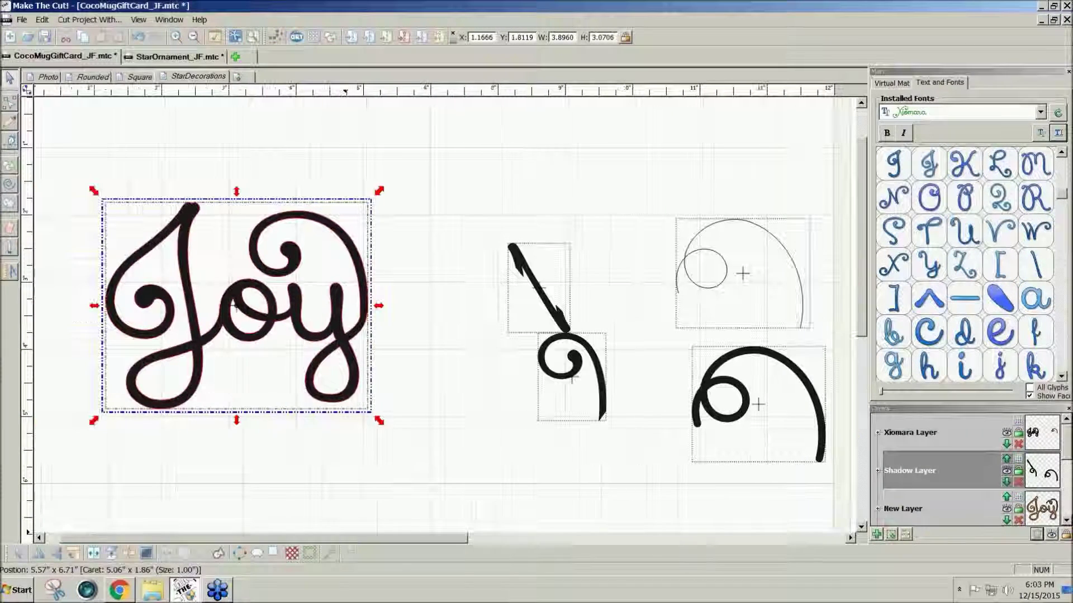